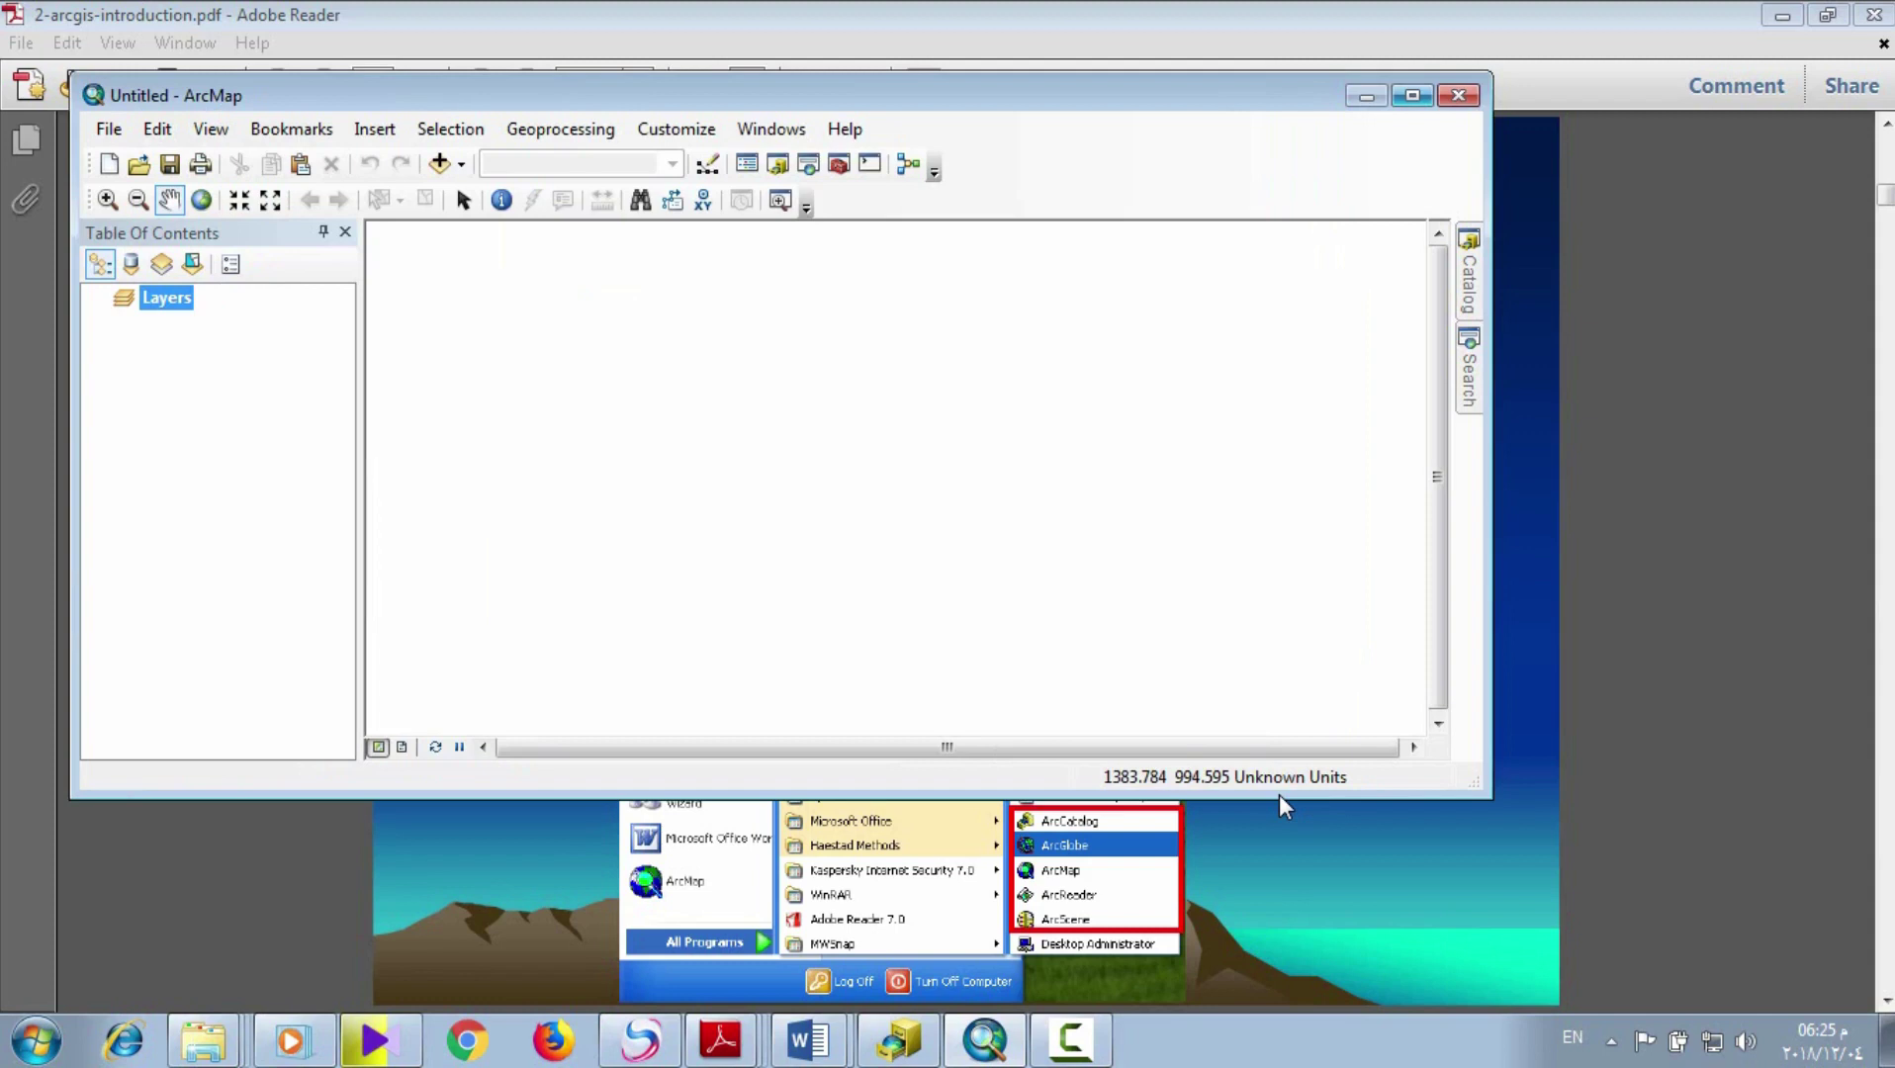
- Maximize the ArcMap window and look through the list of available toolbars up to Geocoding
key("super+Up")
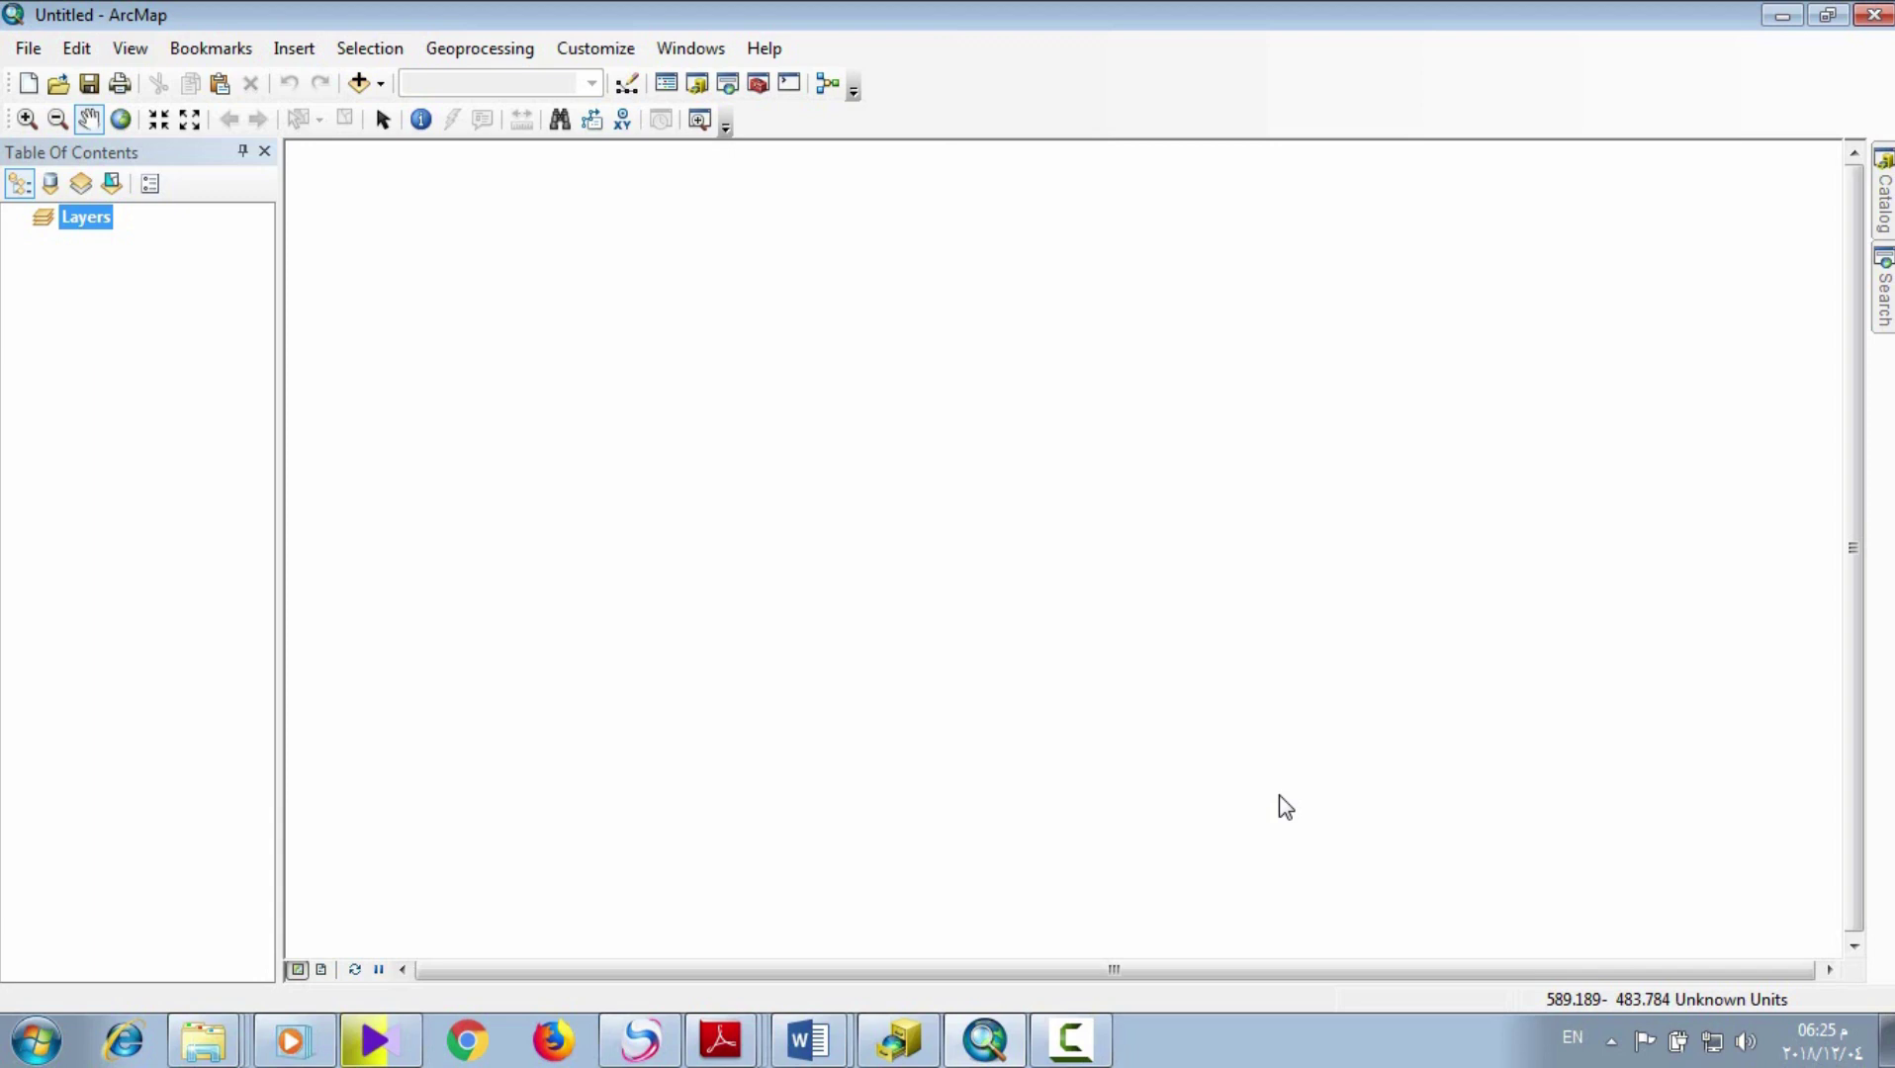
right_click(1286, 809)
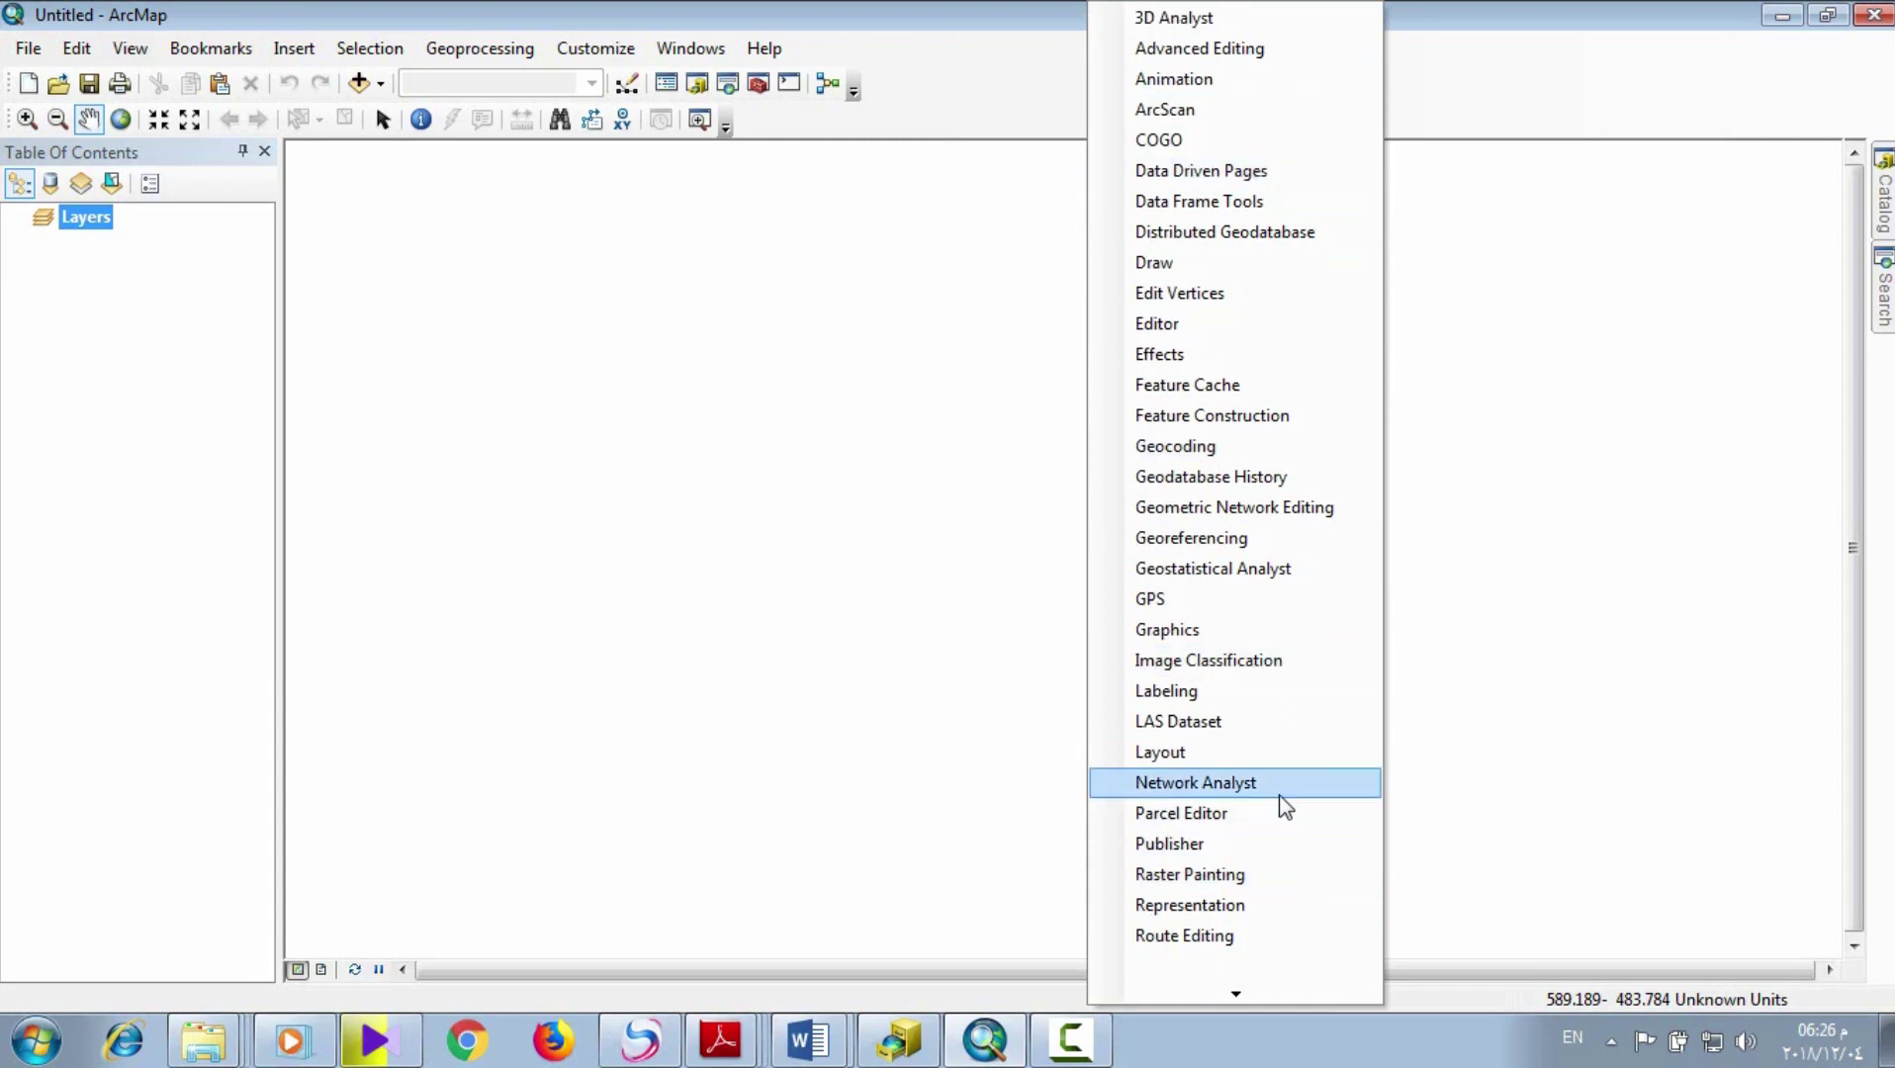
key("Up")
key("Up")
key("Up")
key("Up")
key("Up")
key("Up")
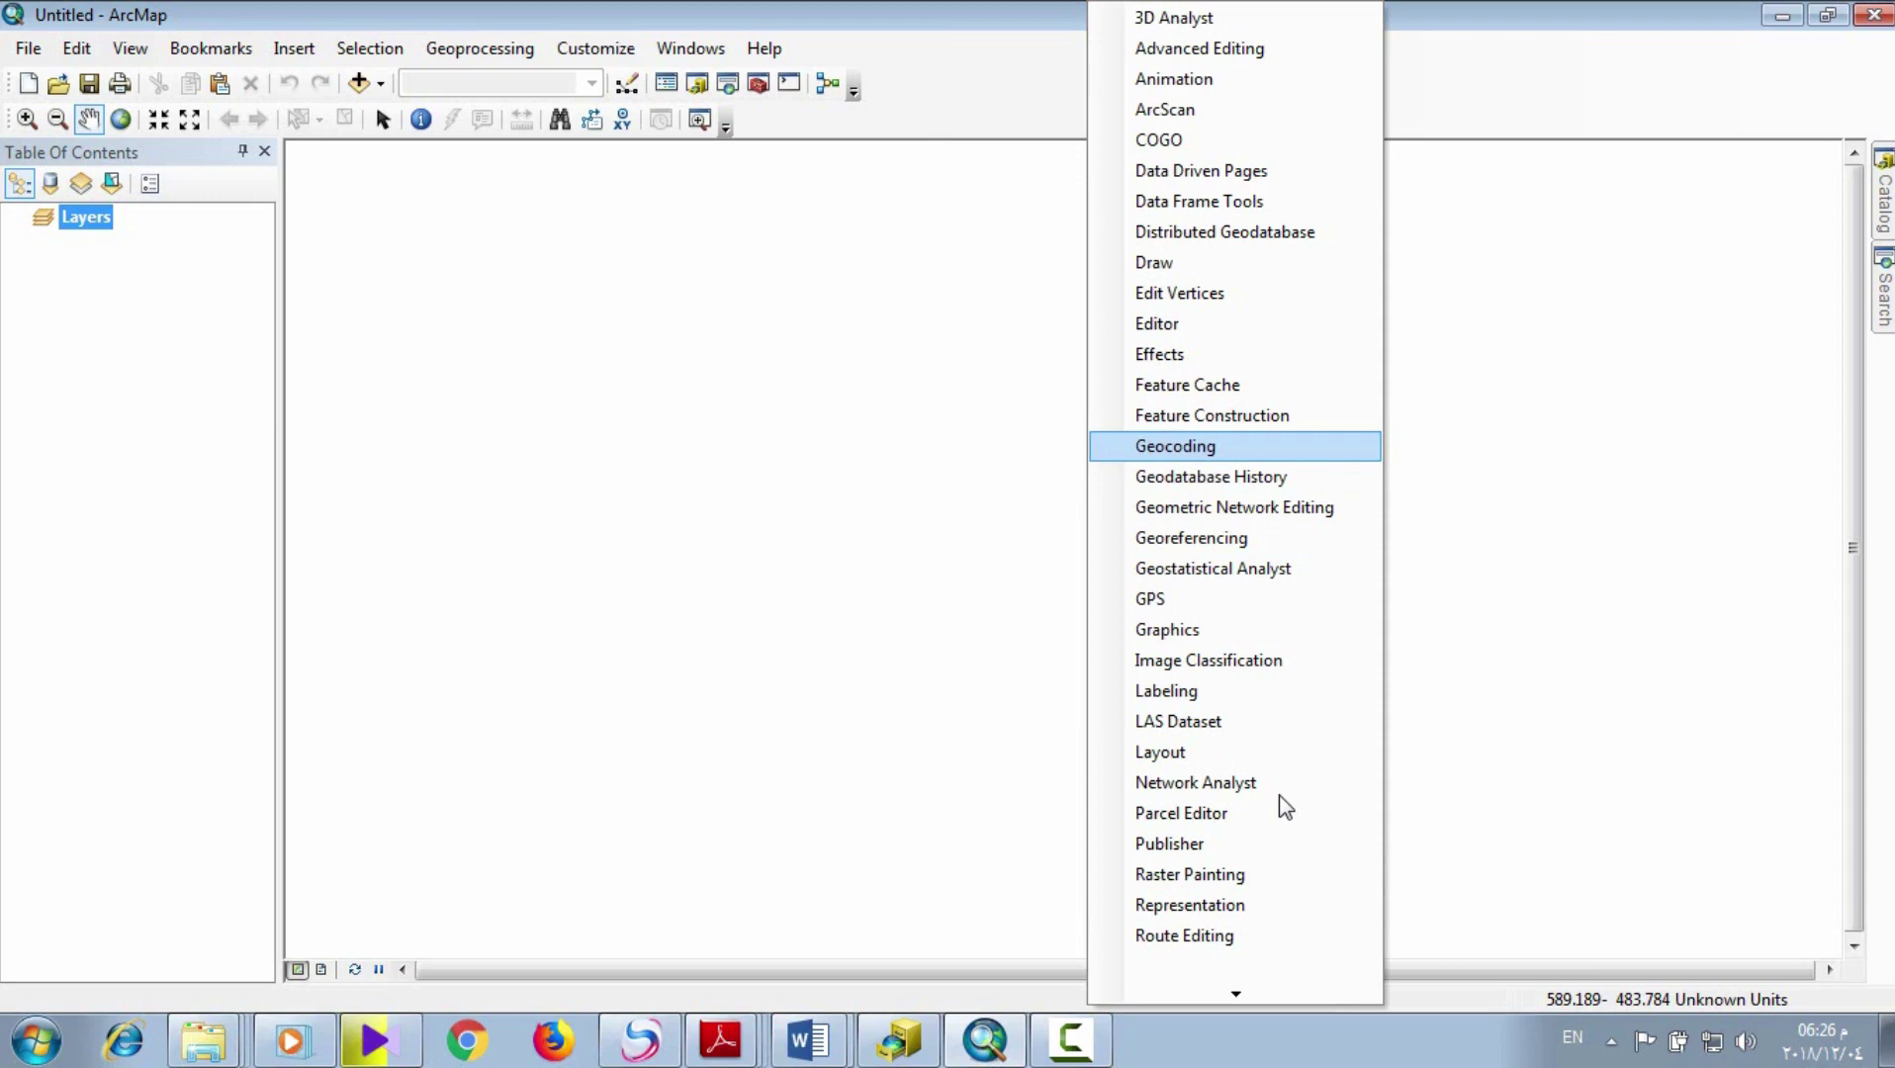
key("Return")
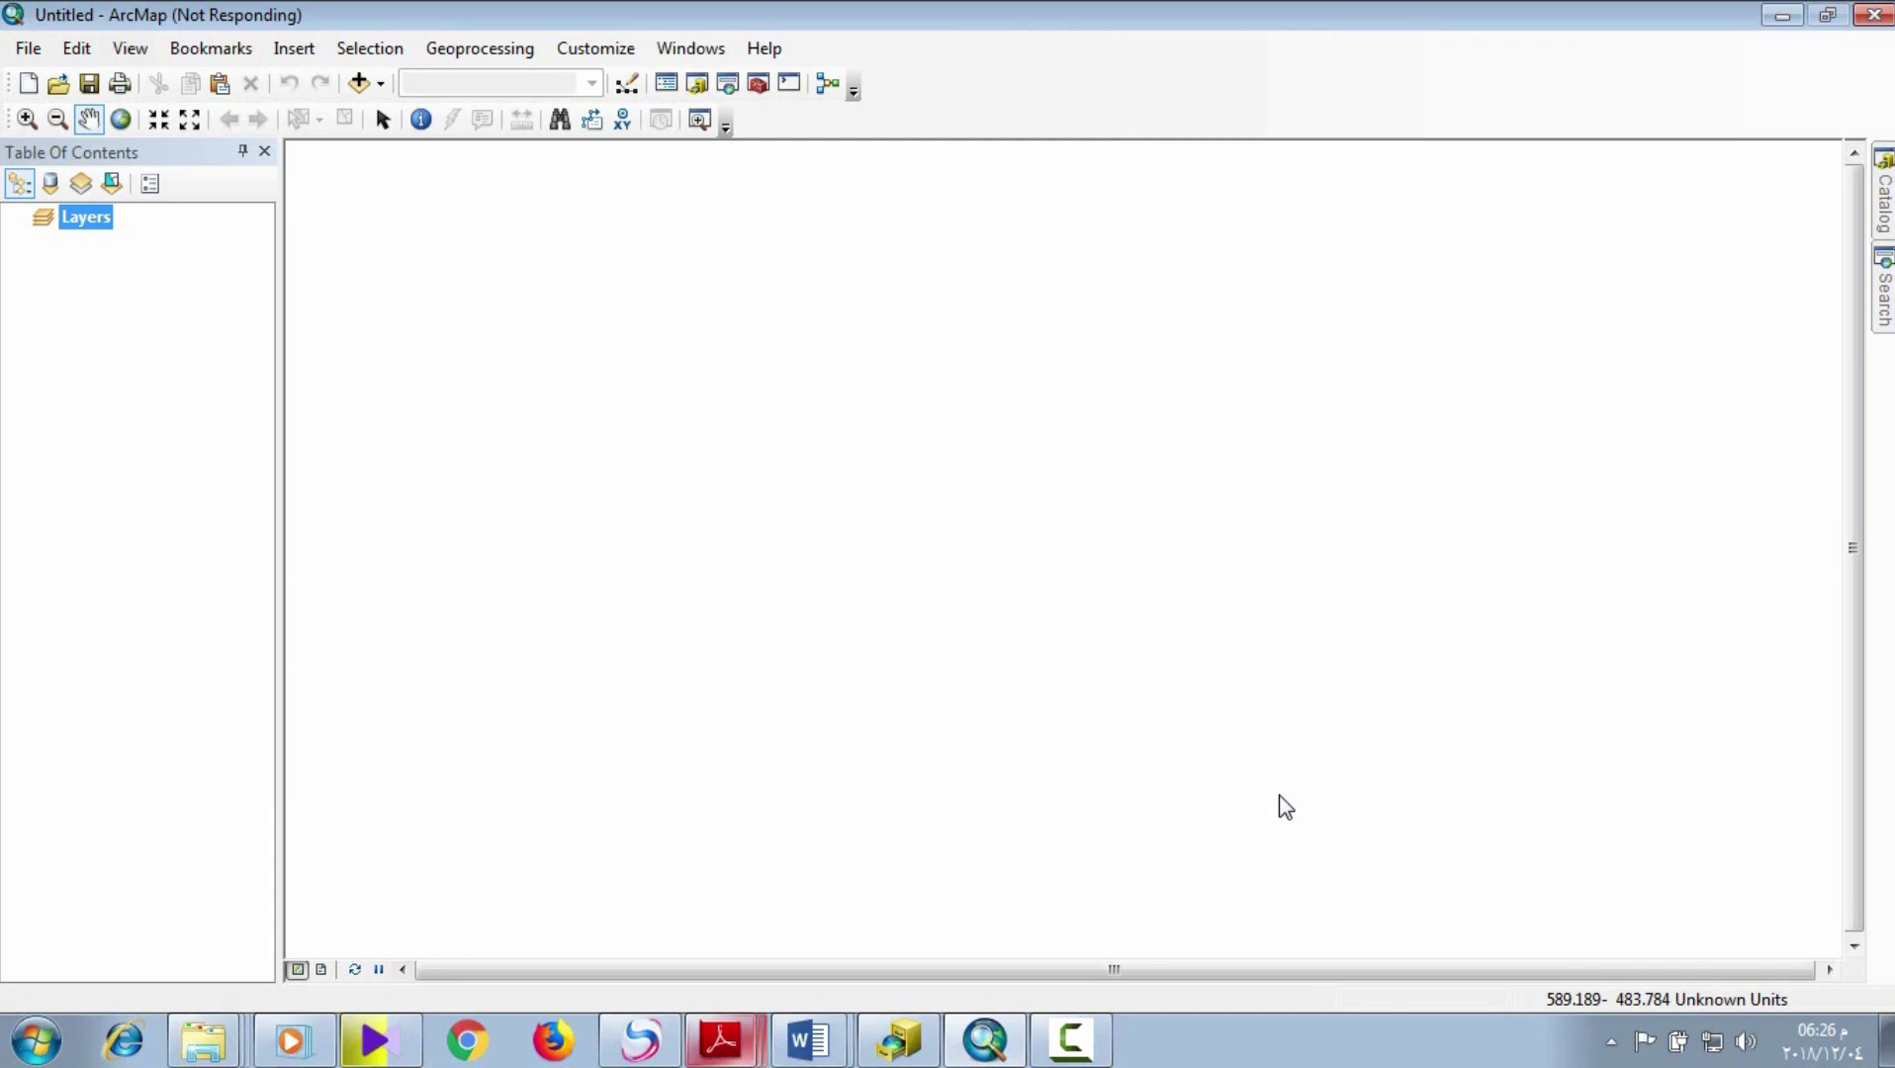
- Switch to 2-arcgis-introduction.pdf in Adobe Reader and go to the ArcCatalog slide on page 4
mouse_move(721, 1040)
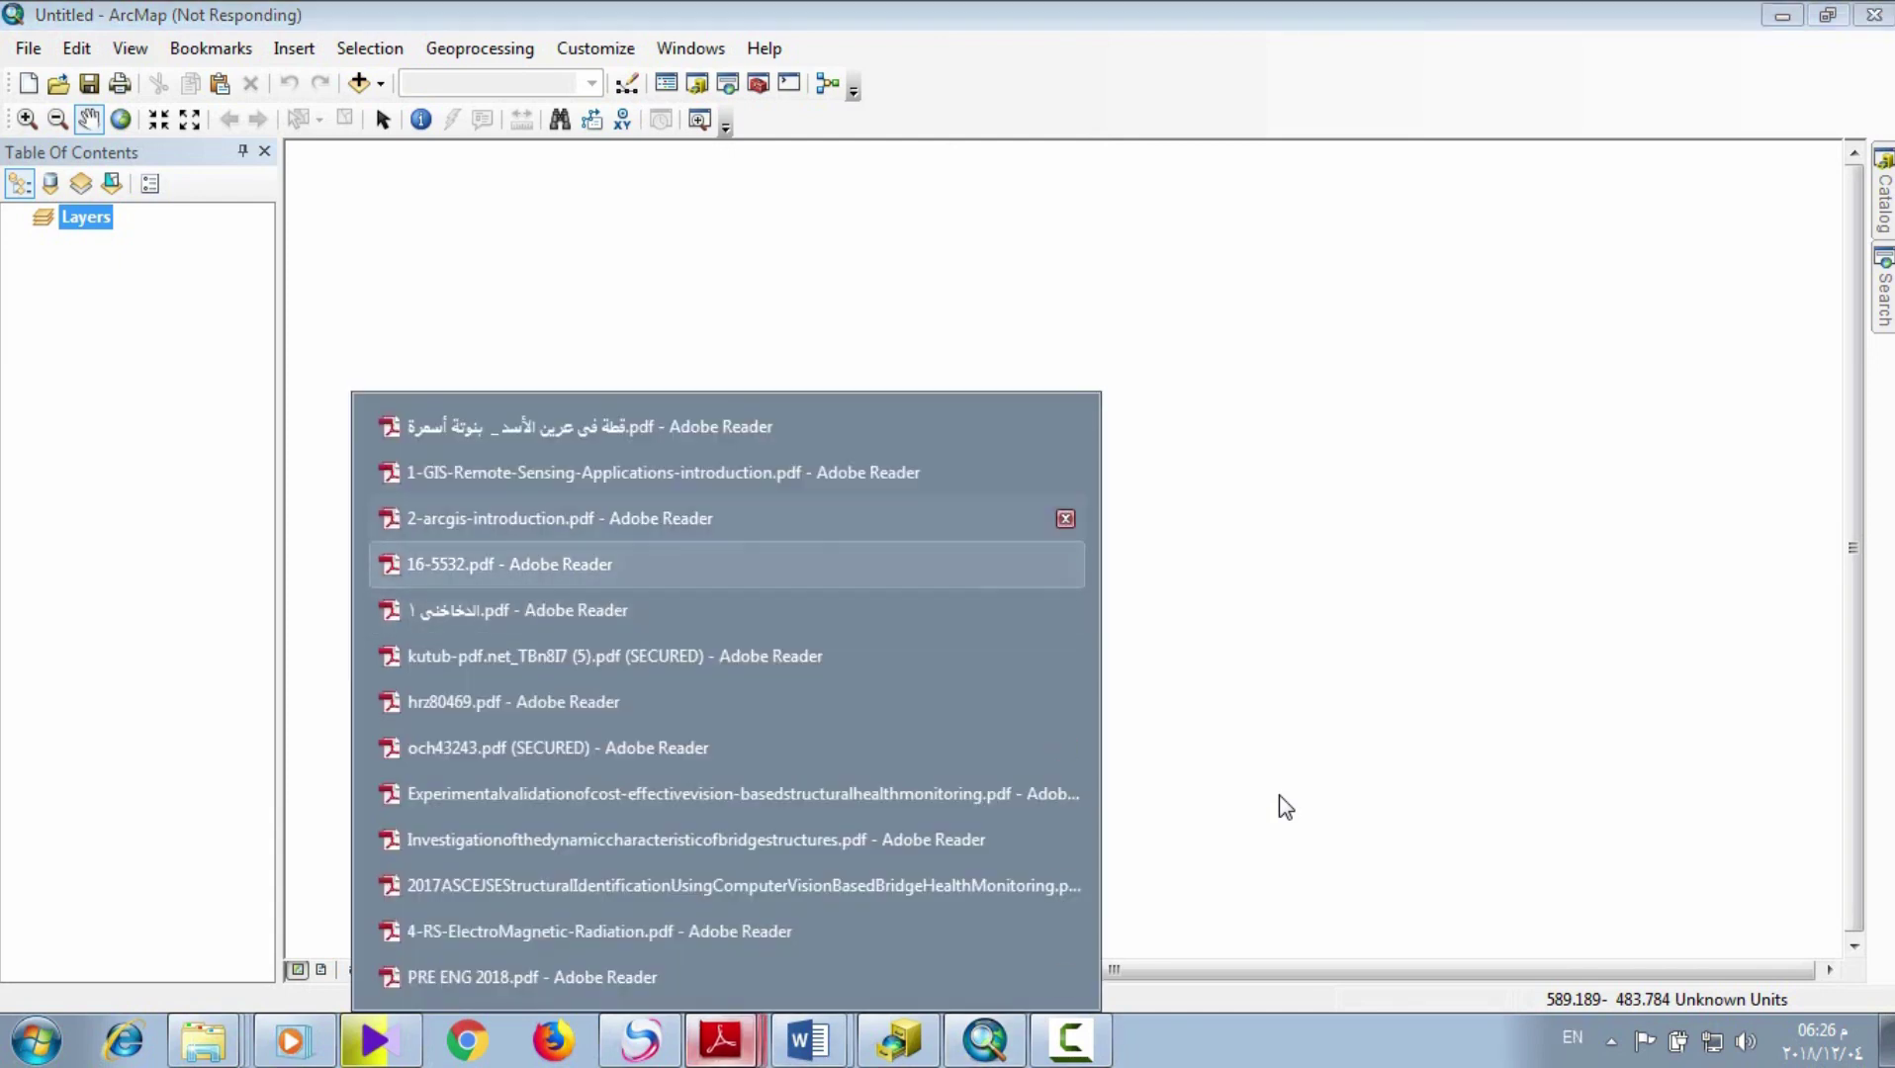
left_click(560, 518)
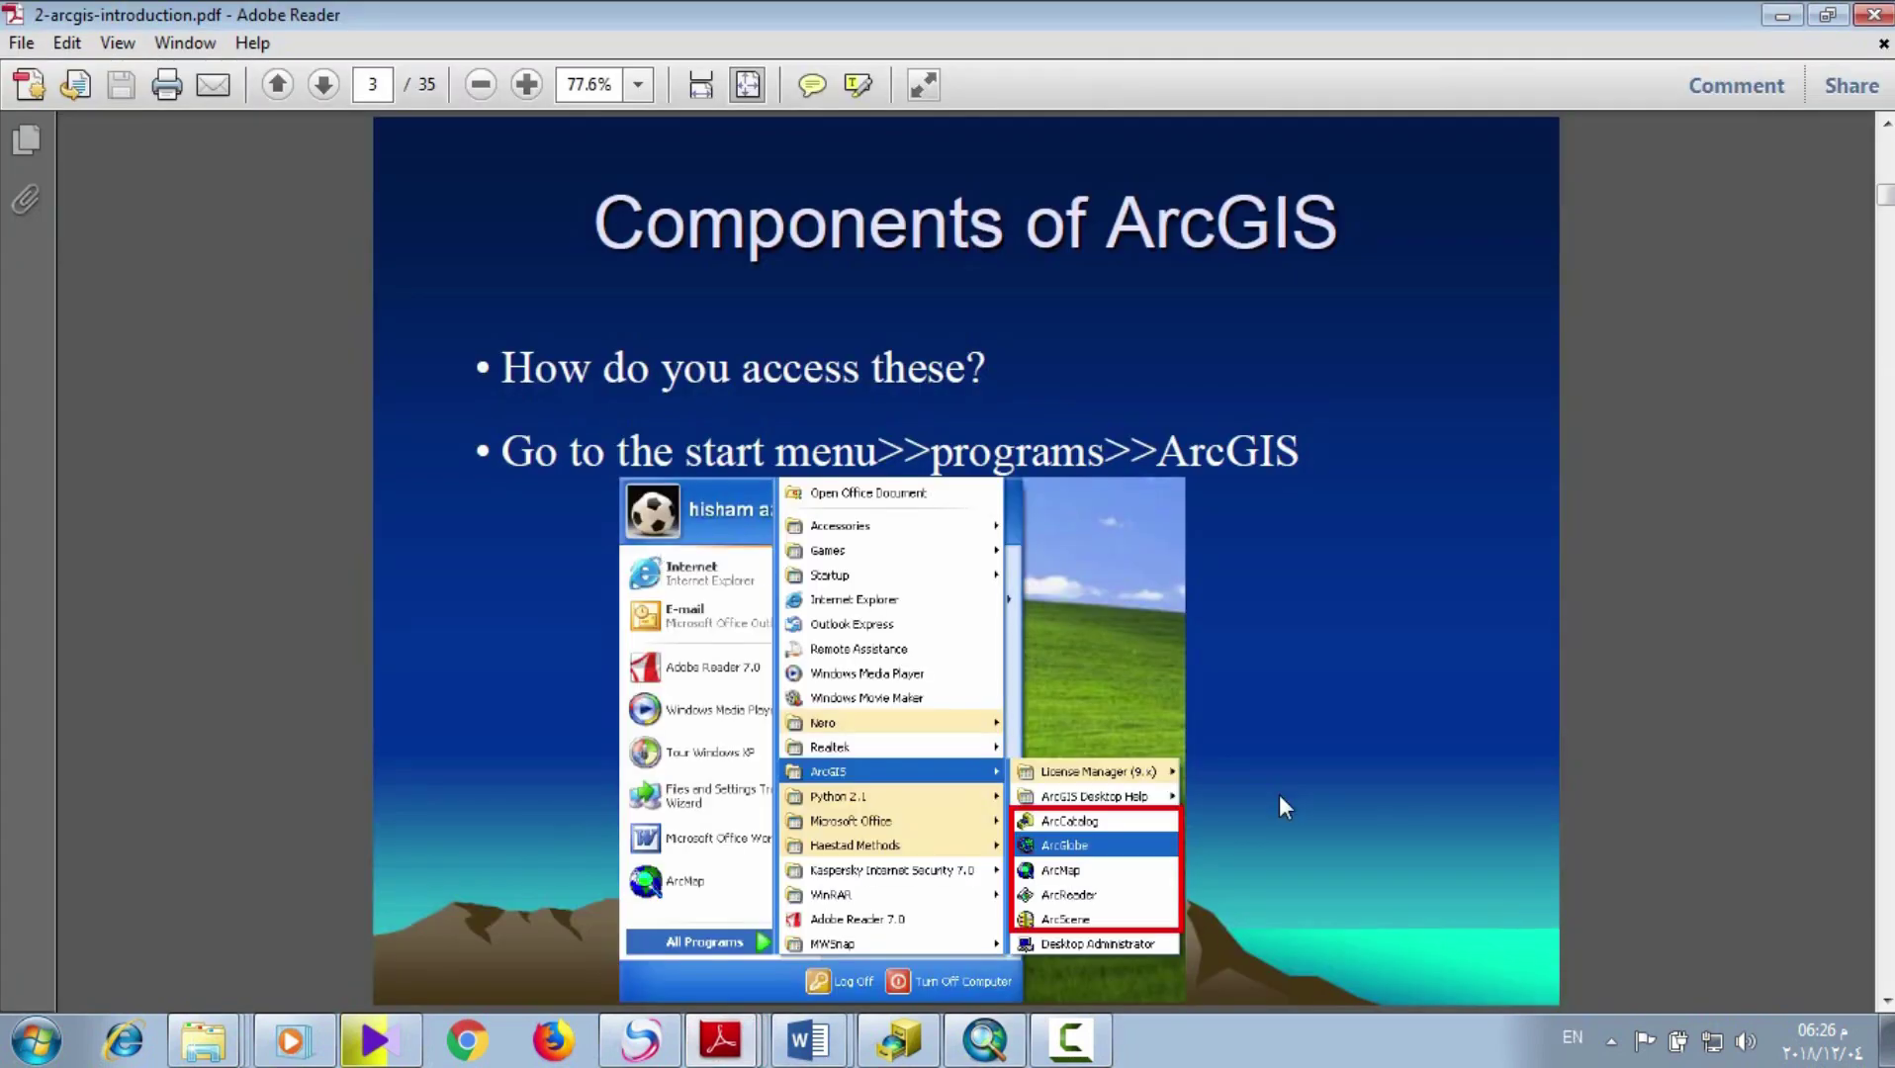
scroll(1284, 808, "down", 1)
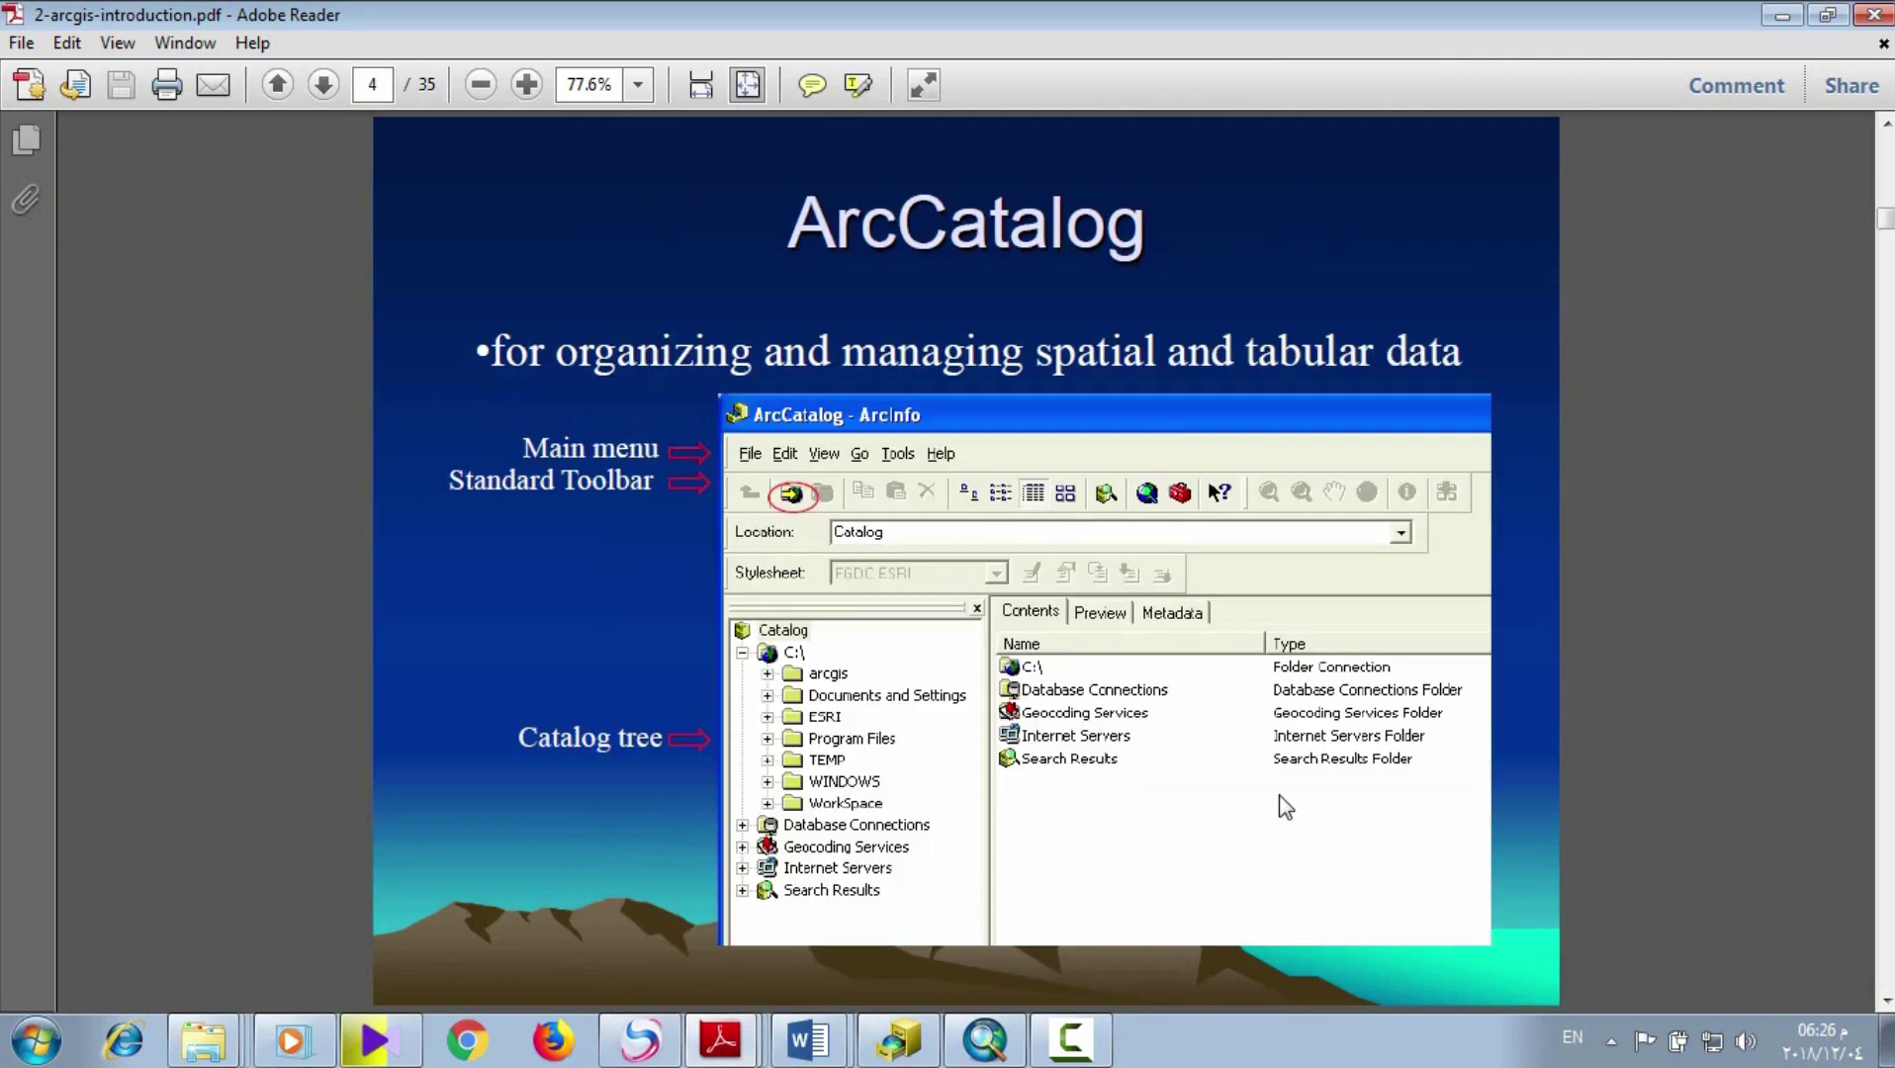
- Switch to ArcCatalog and, for the new folder connection, browse through Computer and Local Disk (D:) into the collage folder
key("alt+Tab")
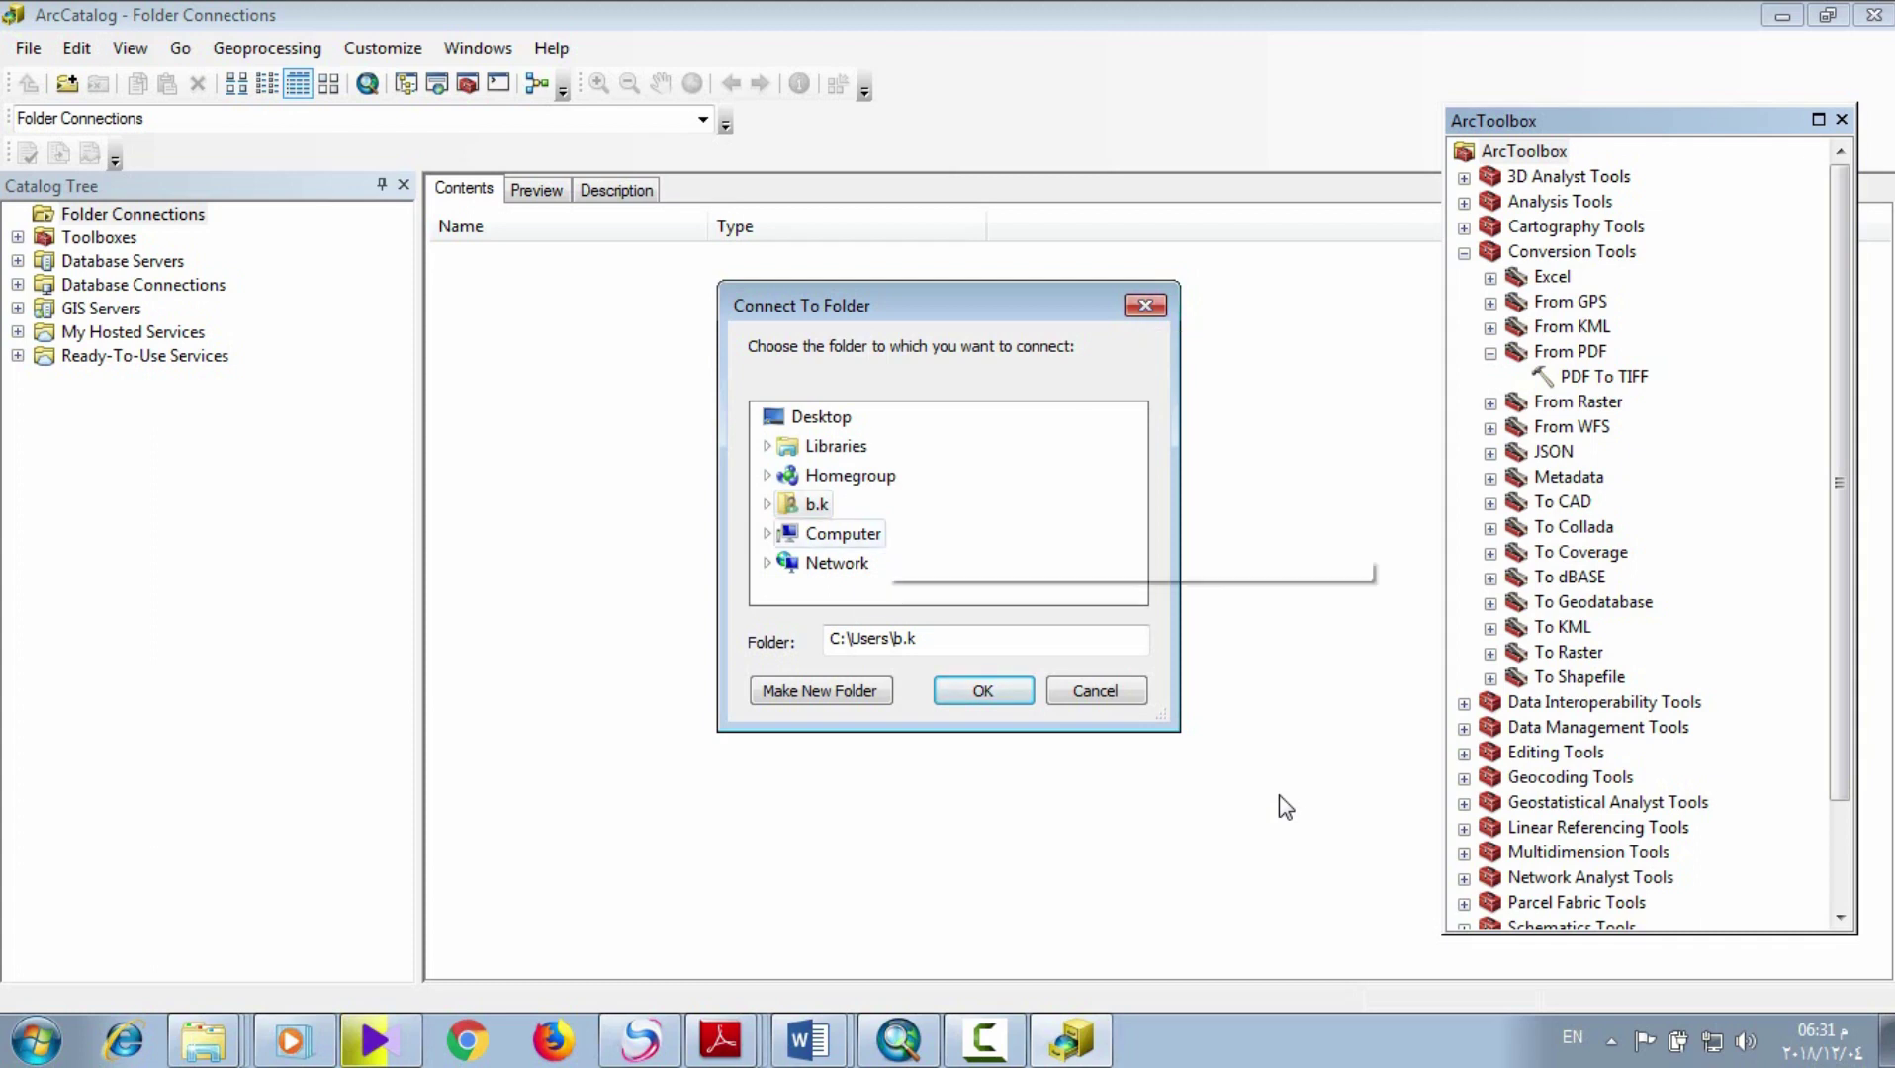
key("Down")
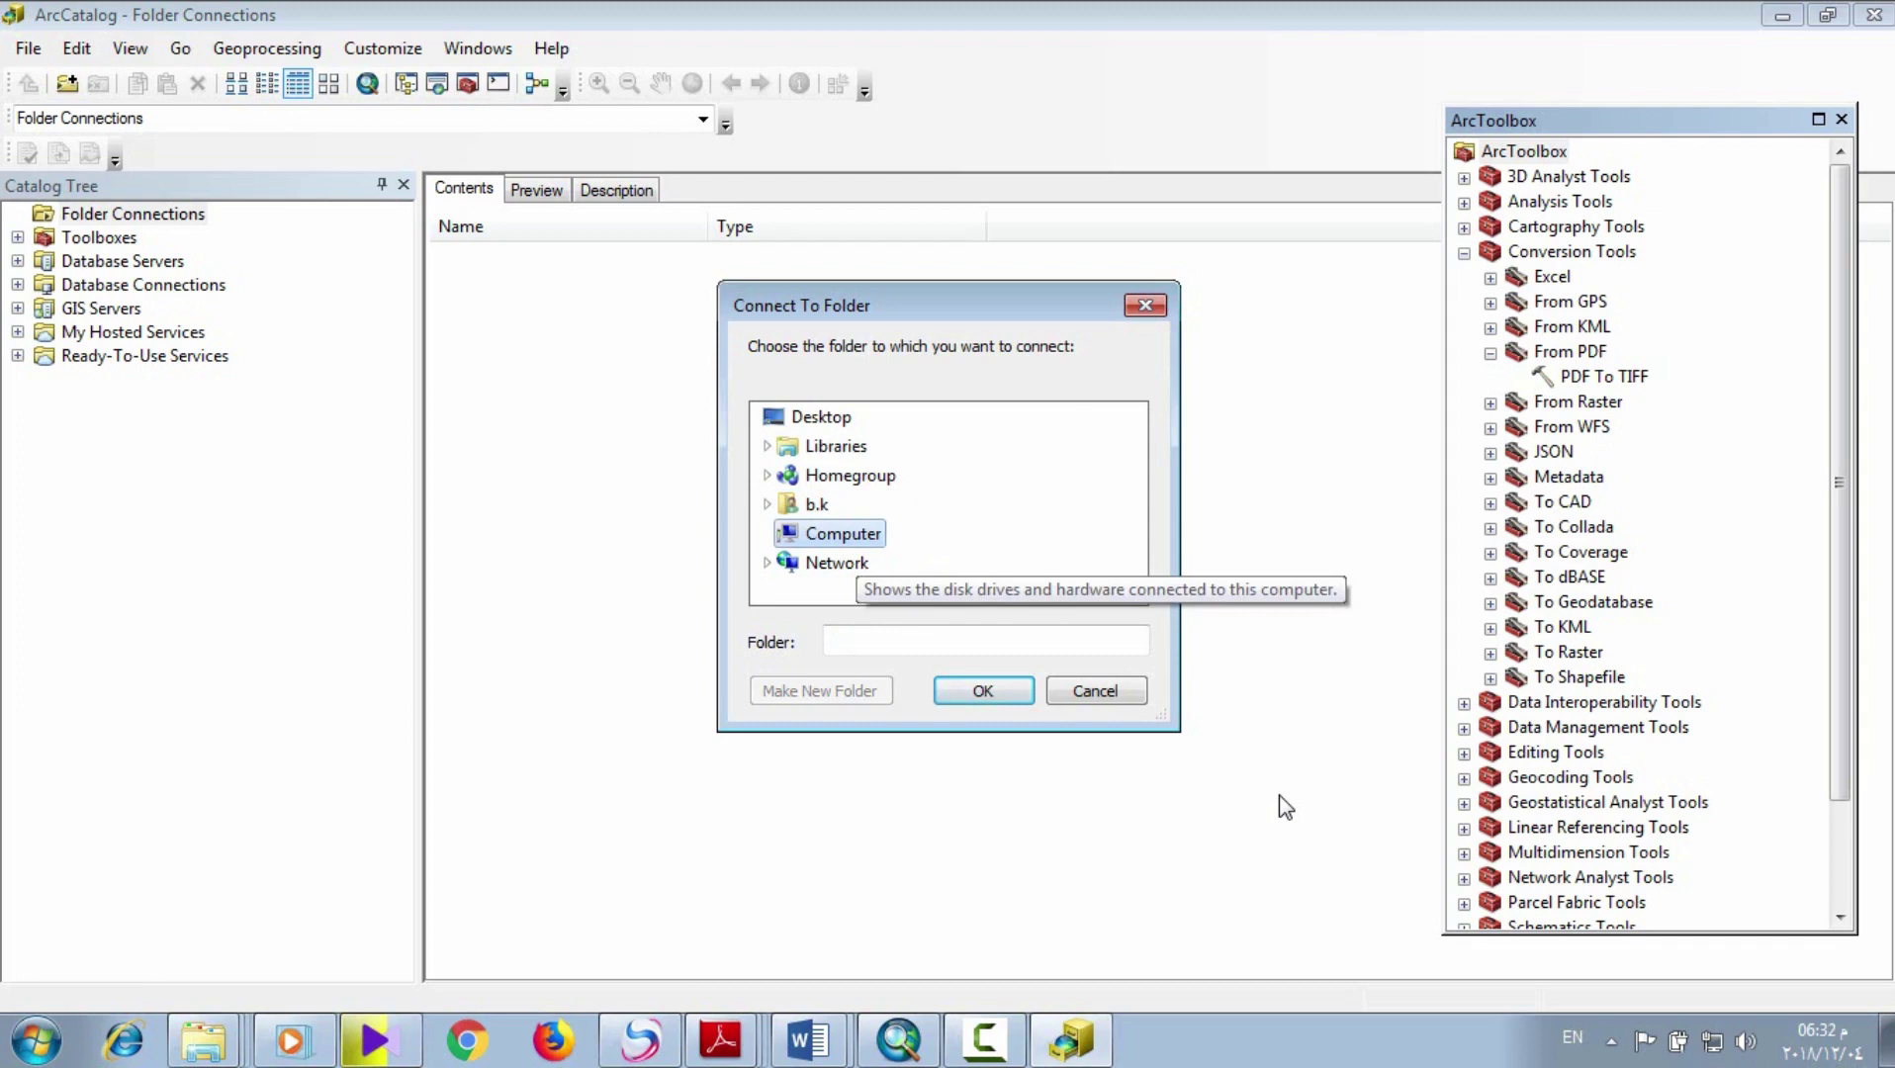
key("Right")
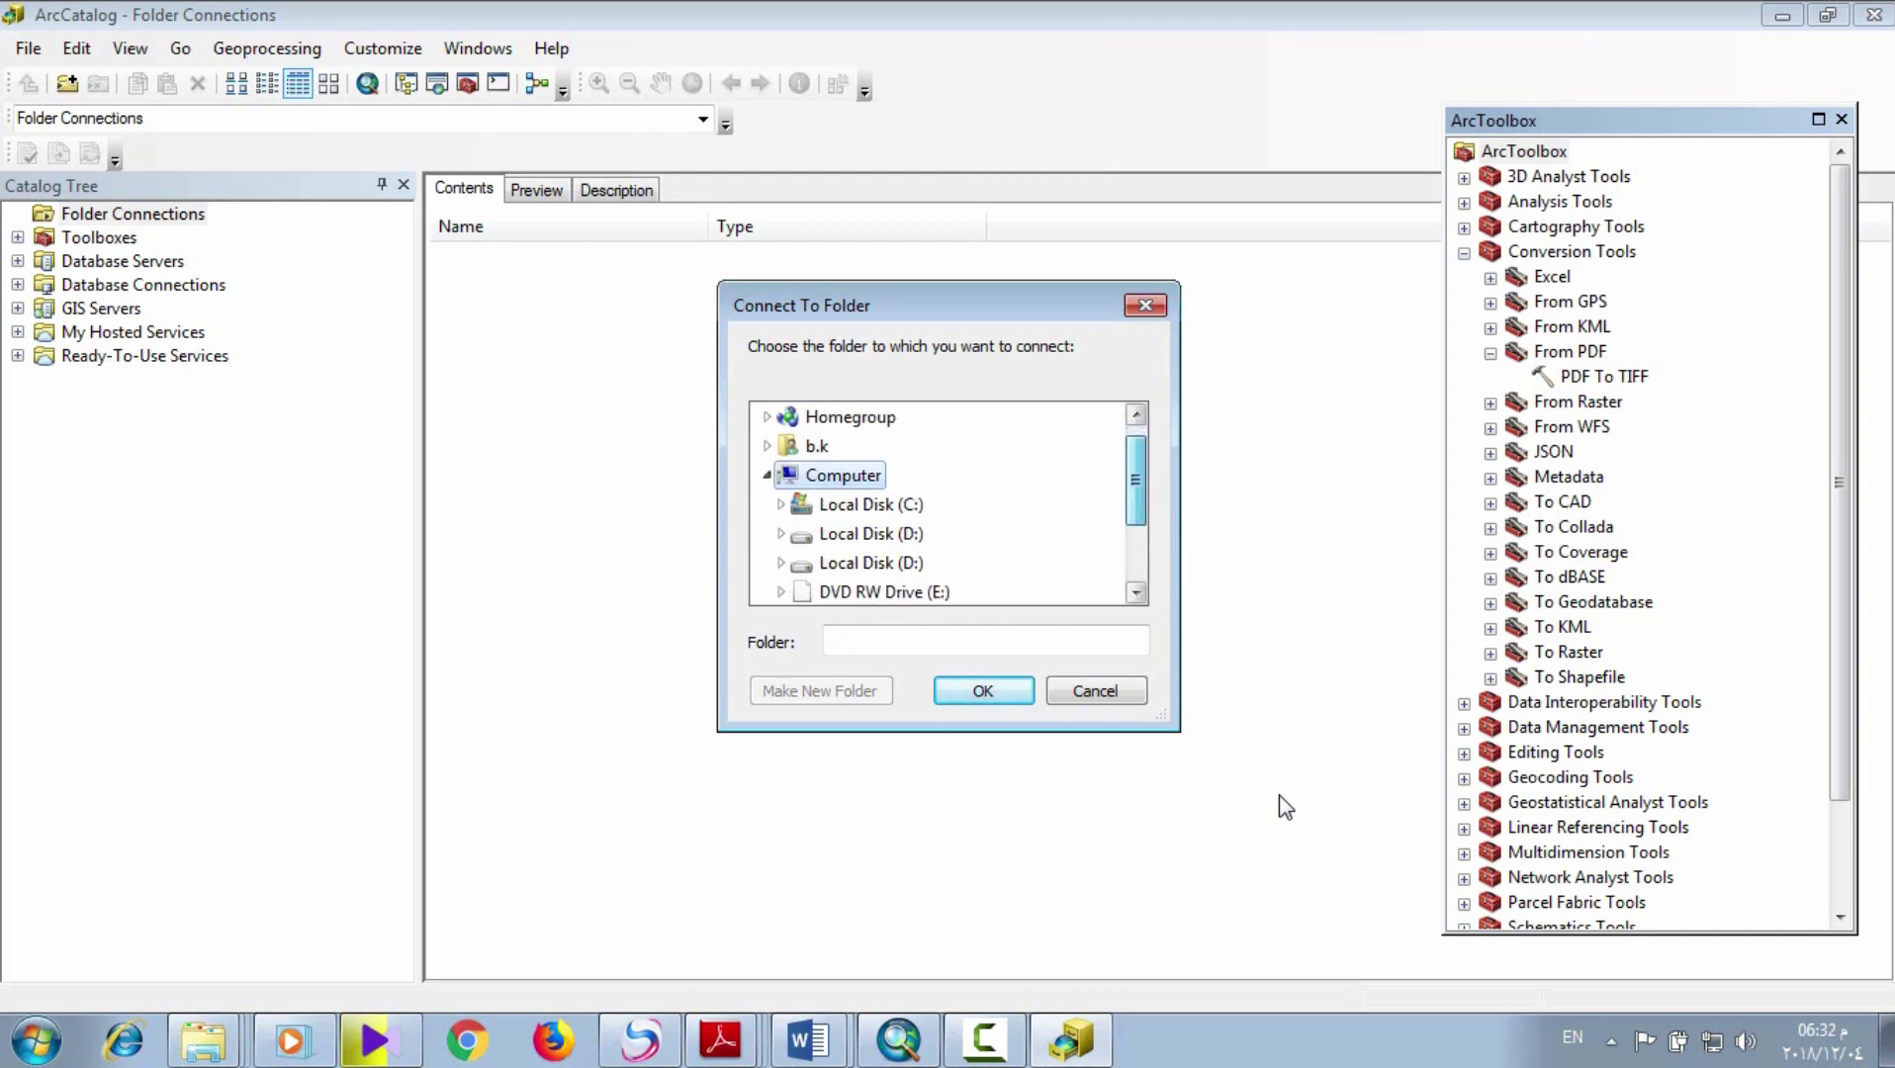
key("Down")
key("Down")
key("Right")
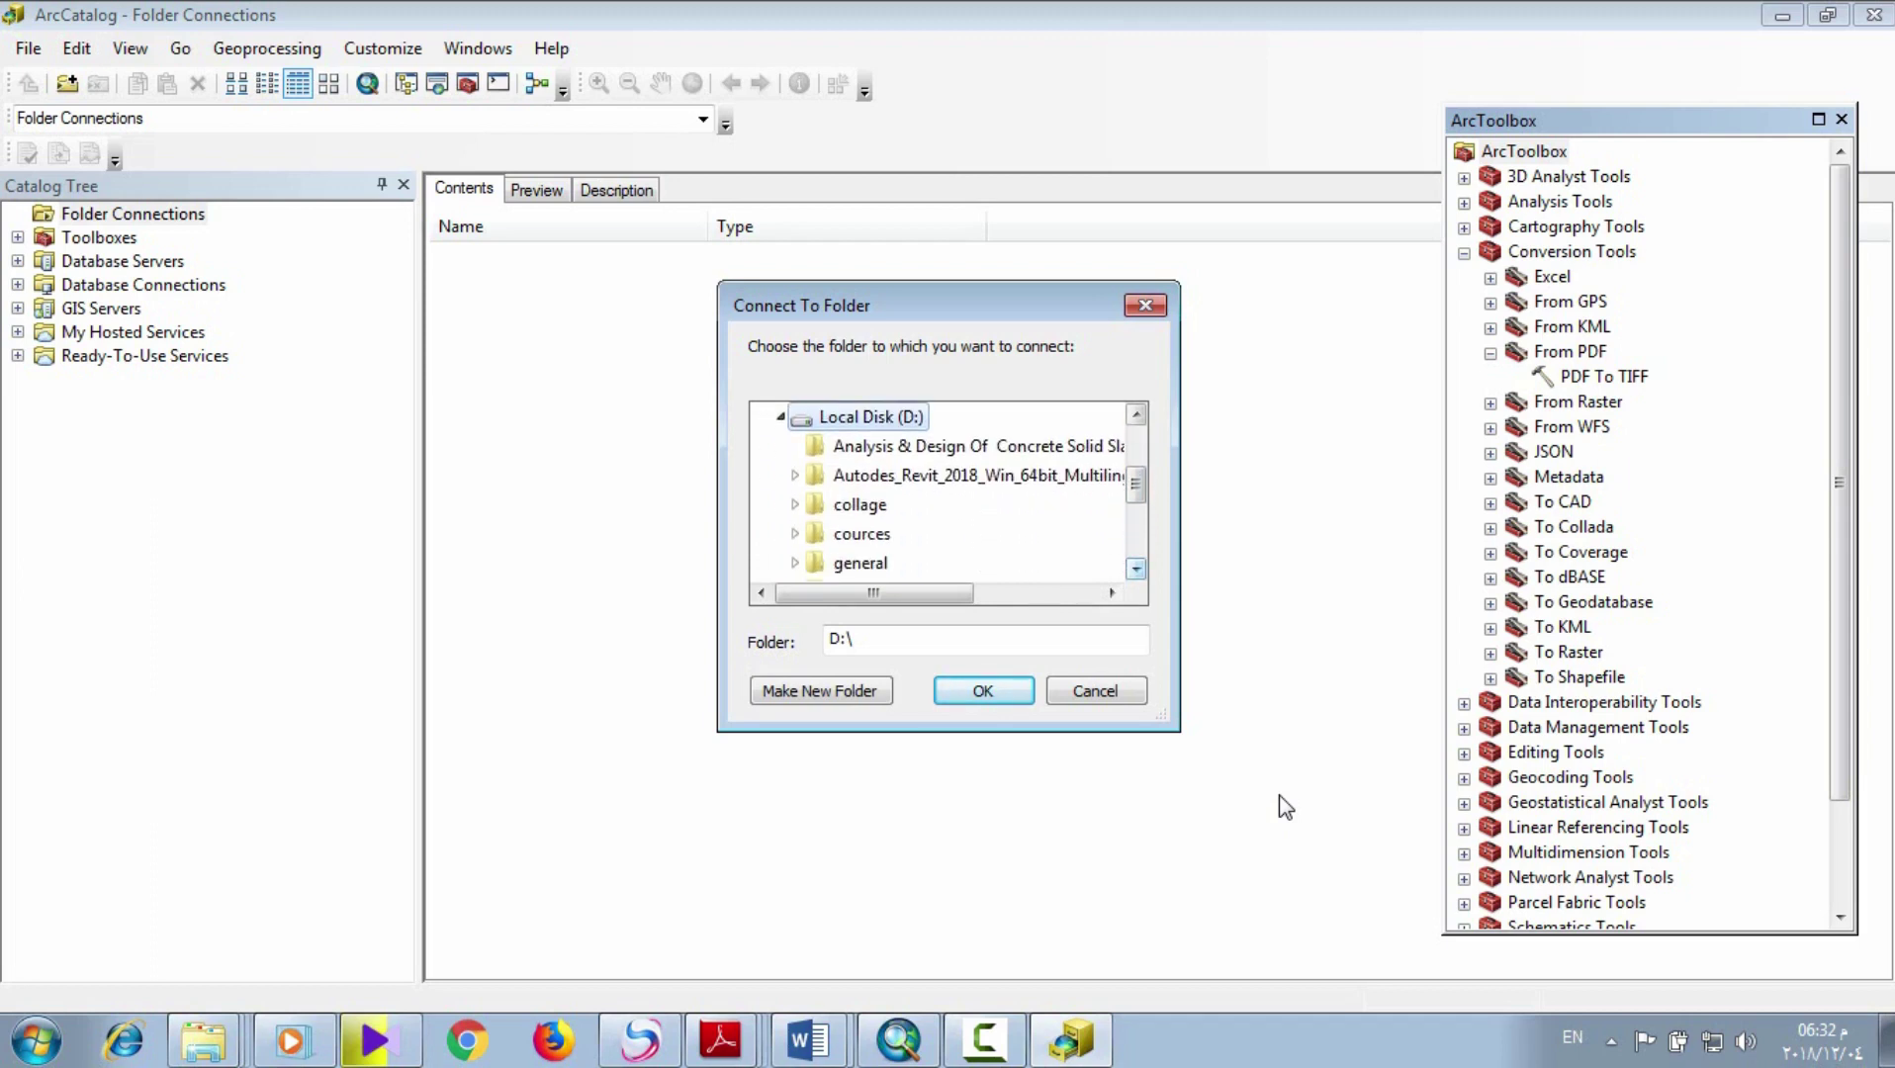
key("Down")
key("Down")
key("Down")
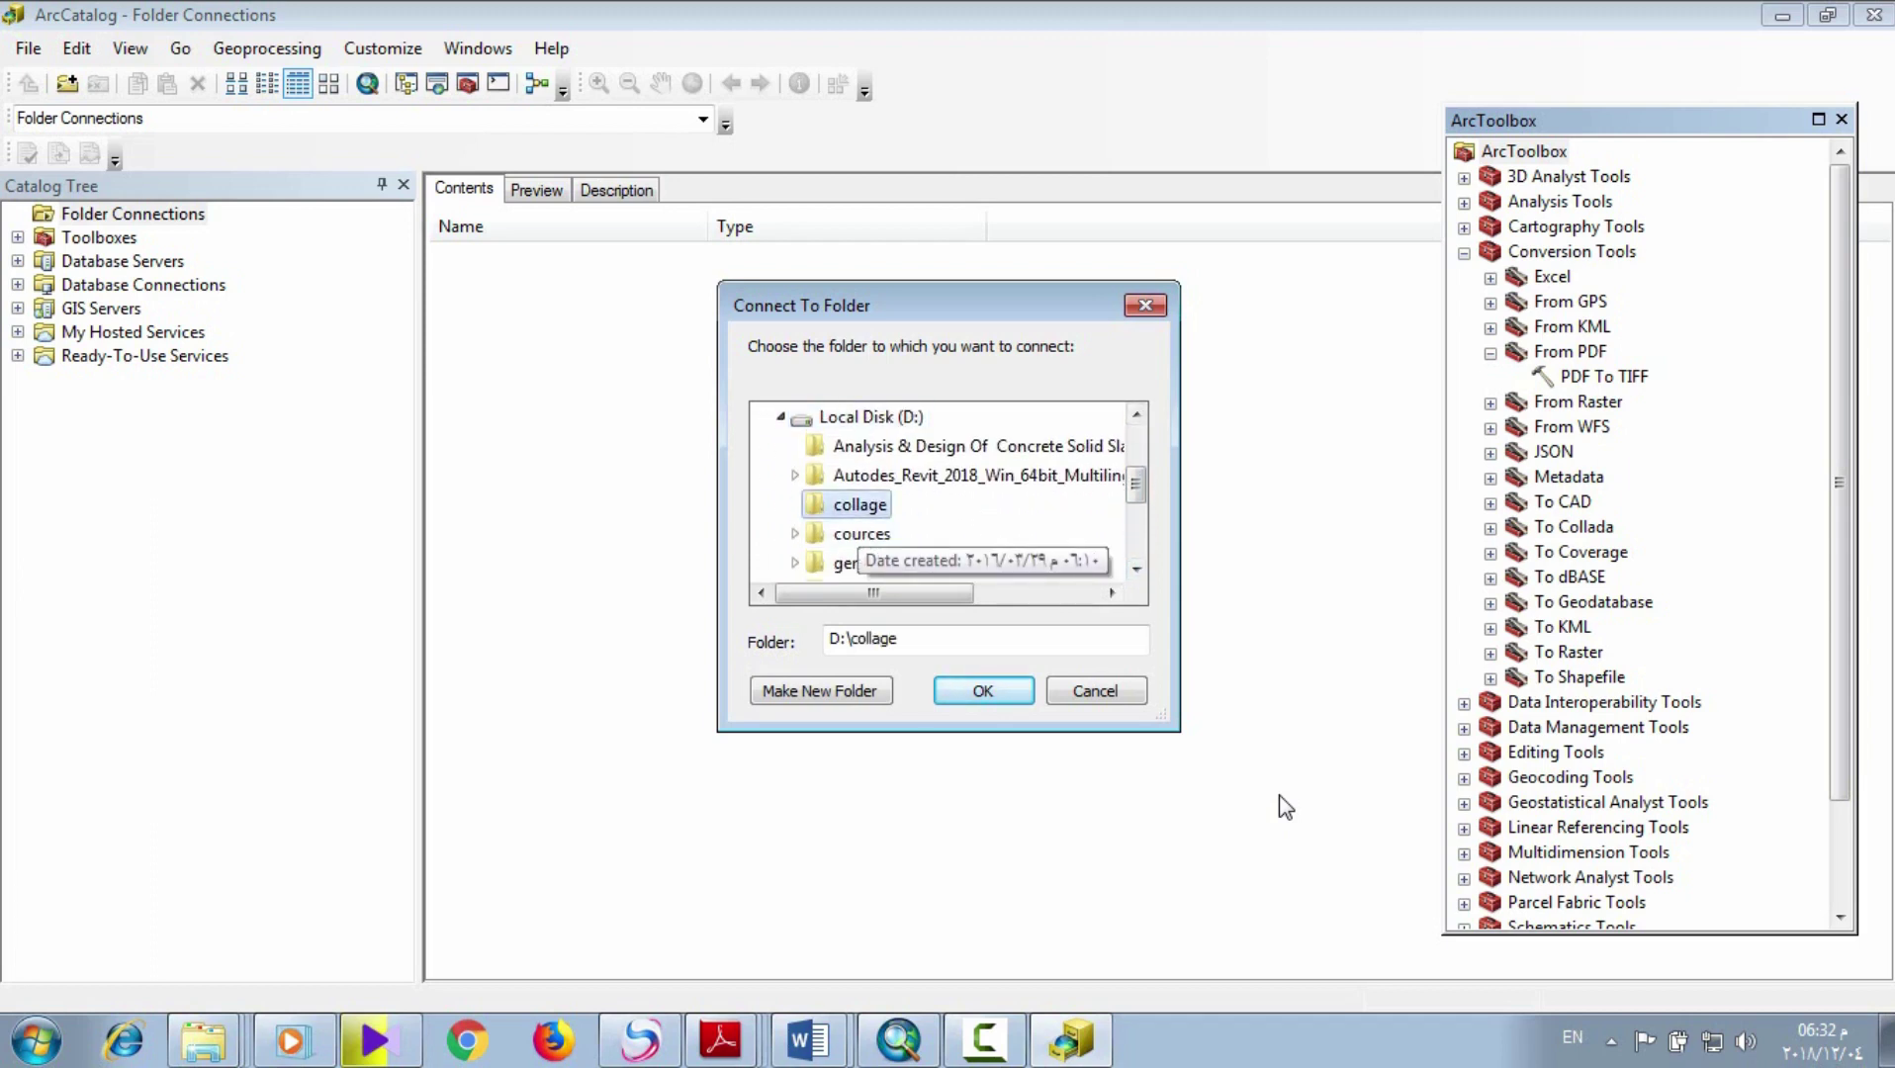
key("Right")
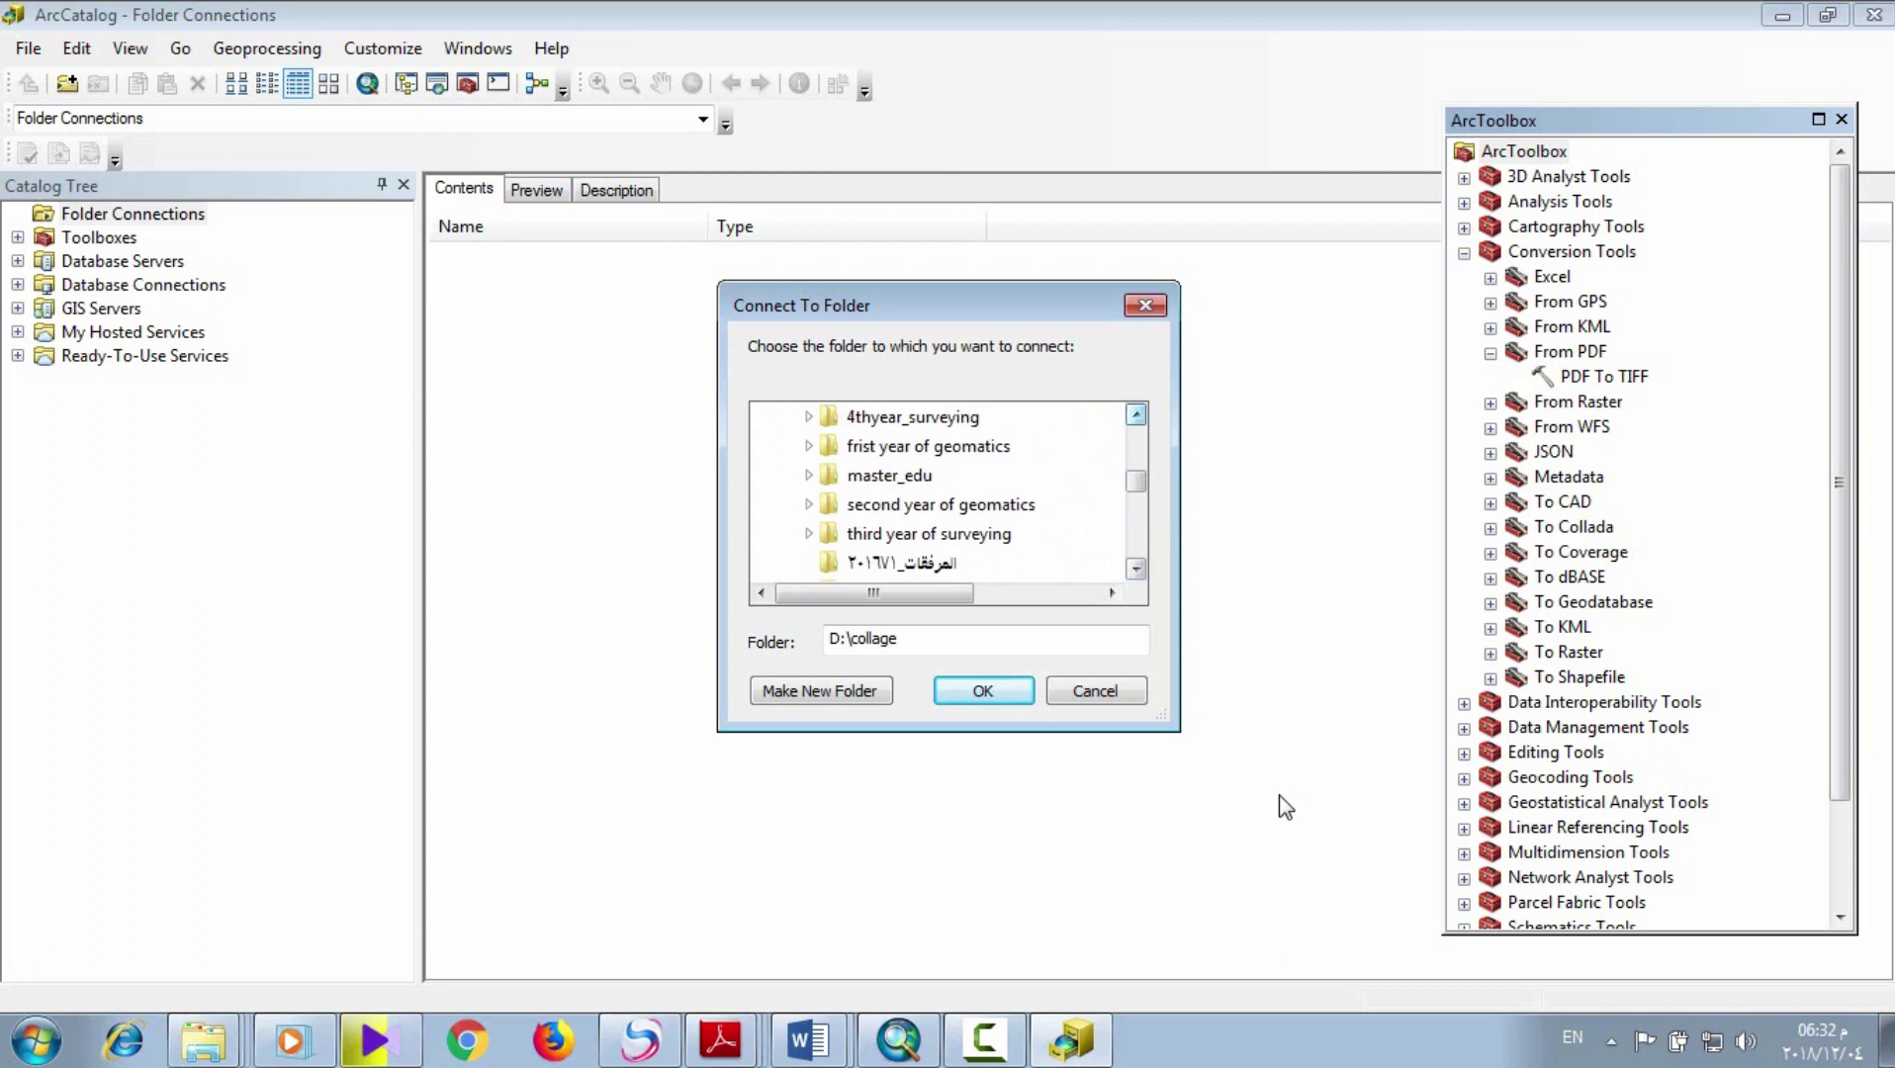
- Browse through 4thyear_surveying and first_semster into the G I S folder for the folder connection
key("Down")
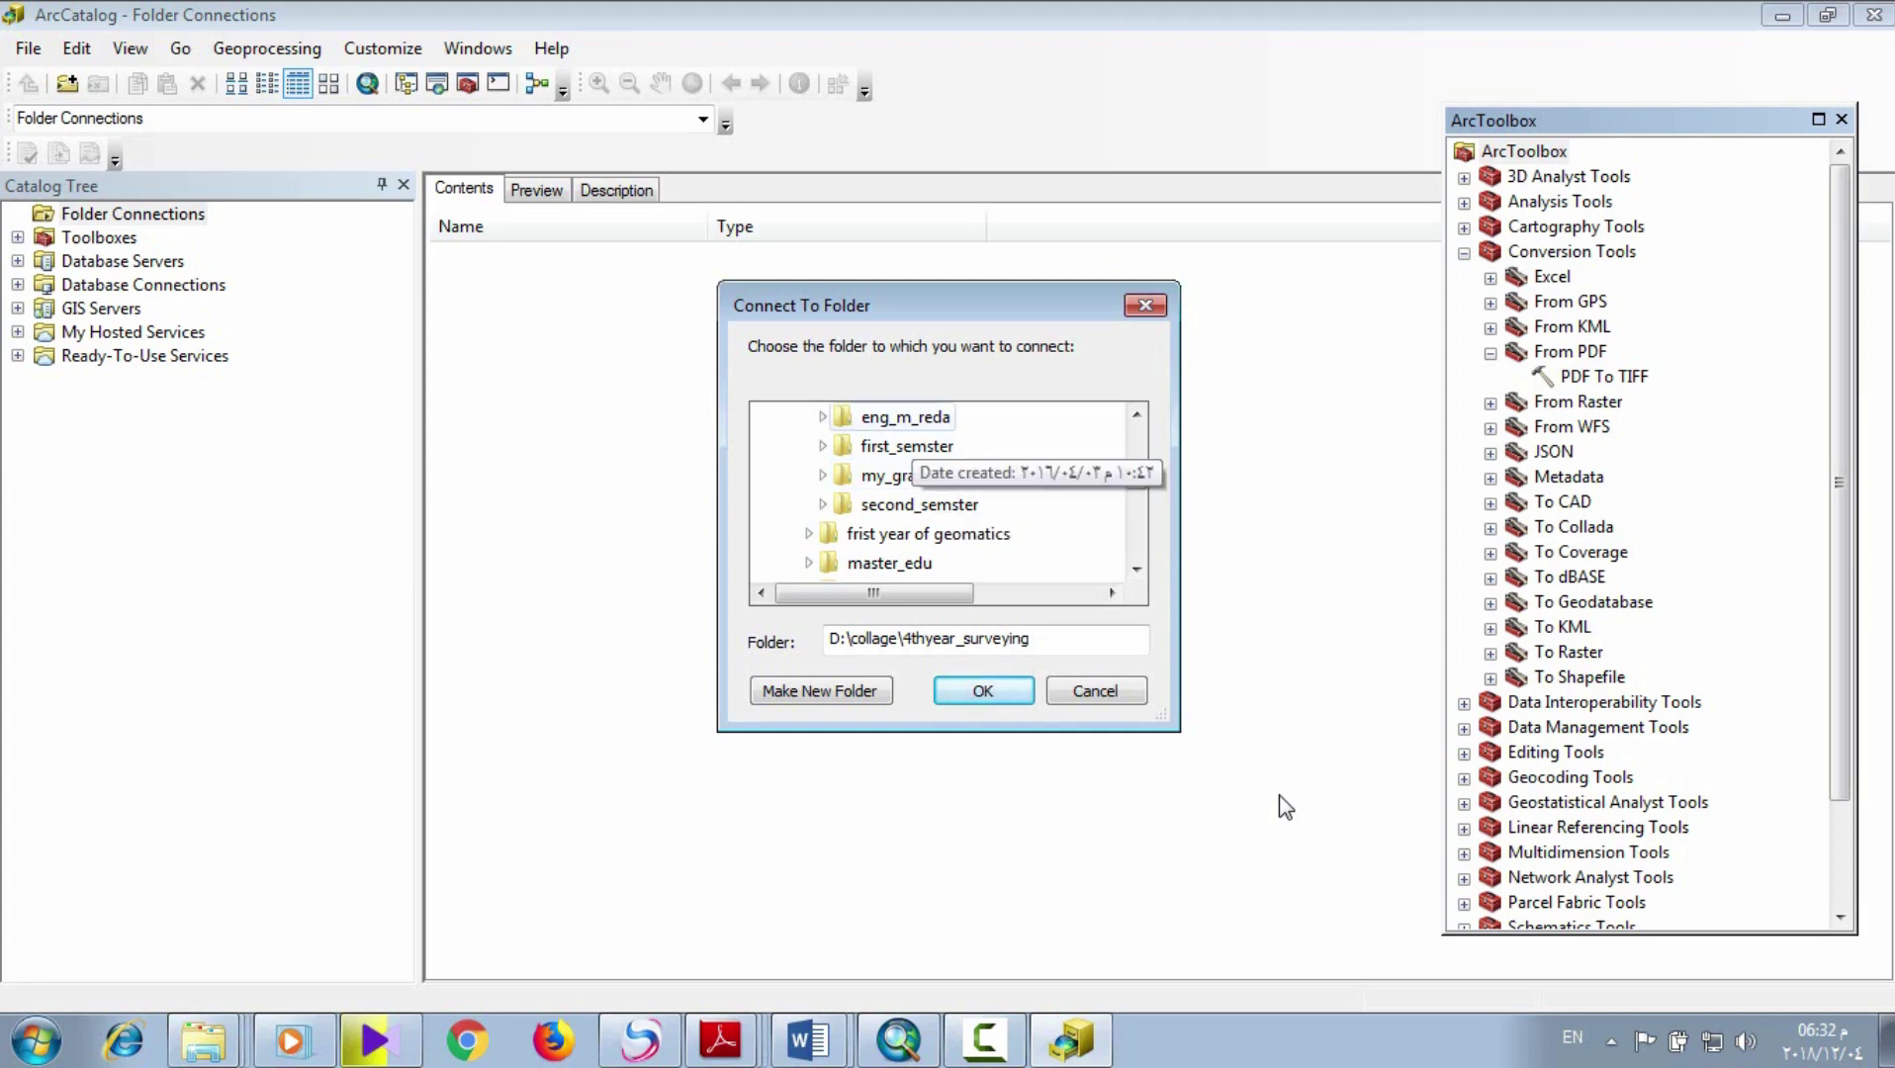
left_click(906, 446)
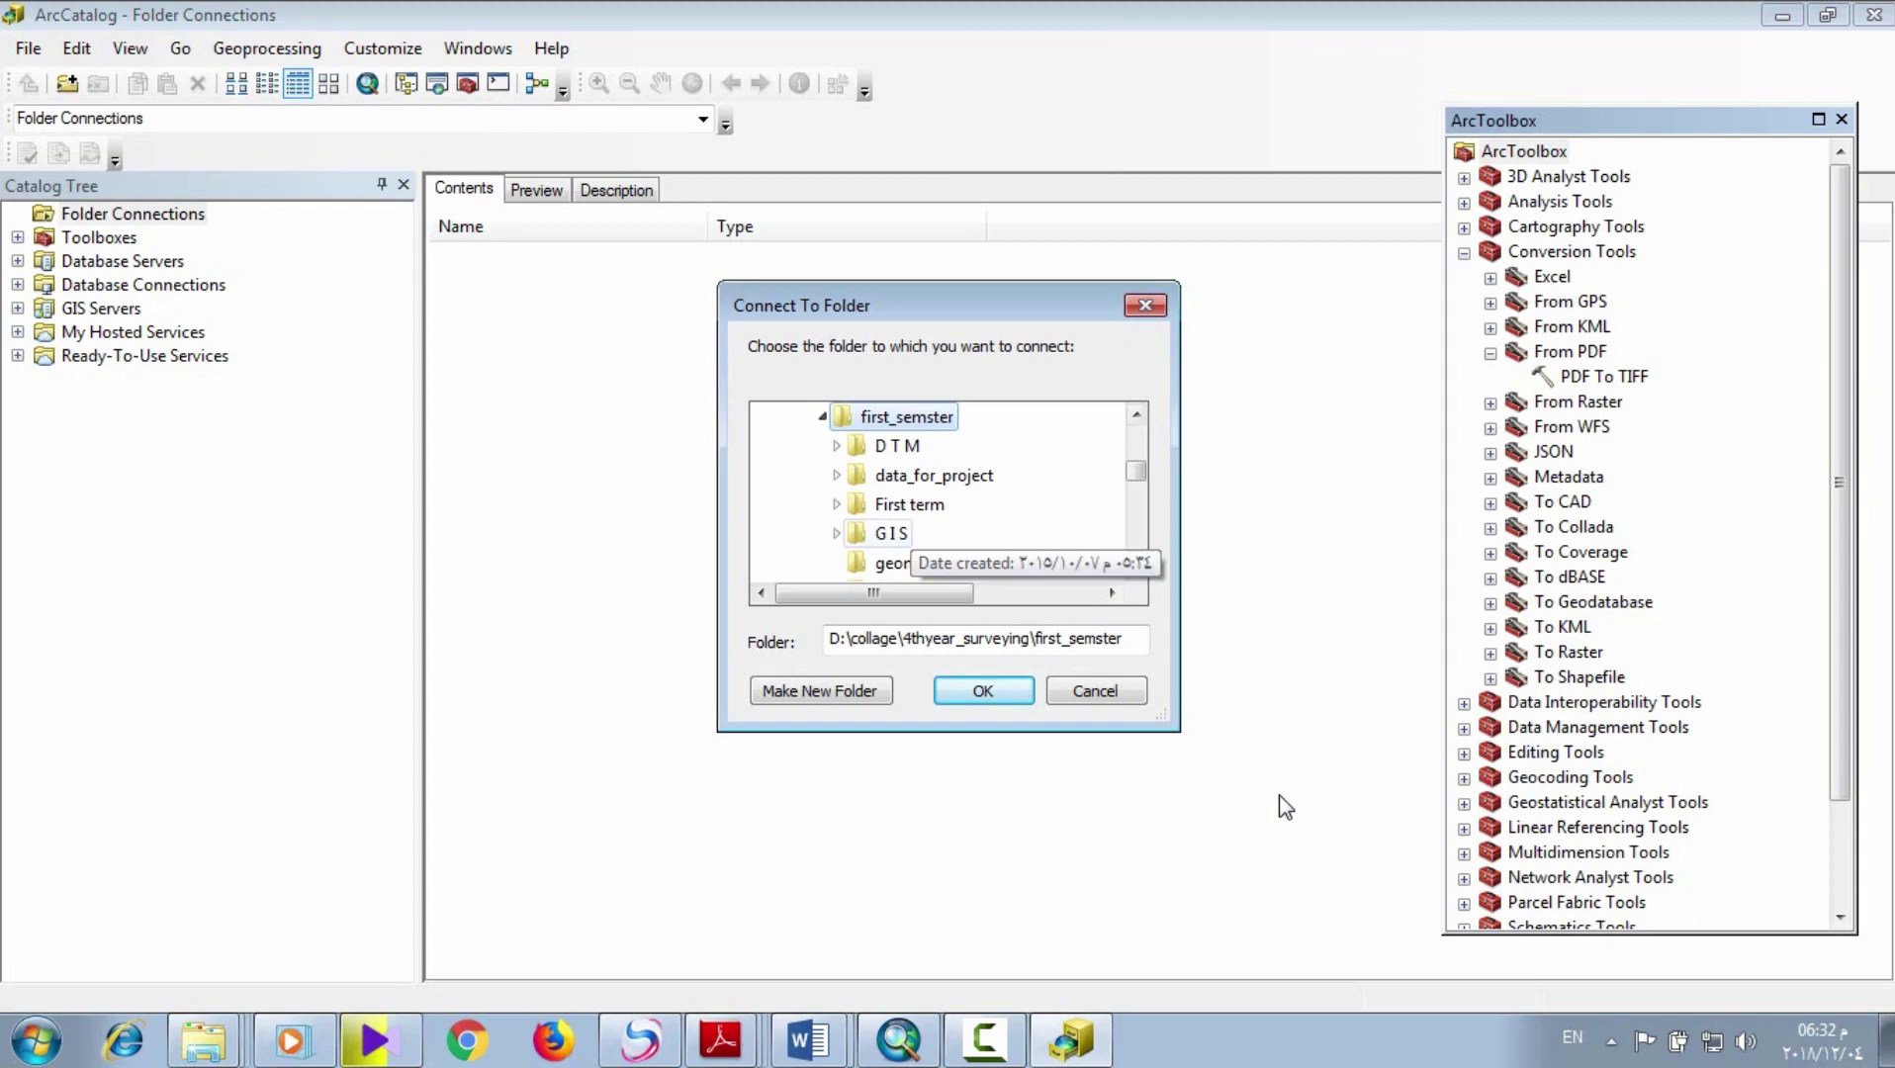
key("Down")
key("Down")
key("Down")
key("Down")
key("Right")
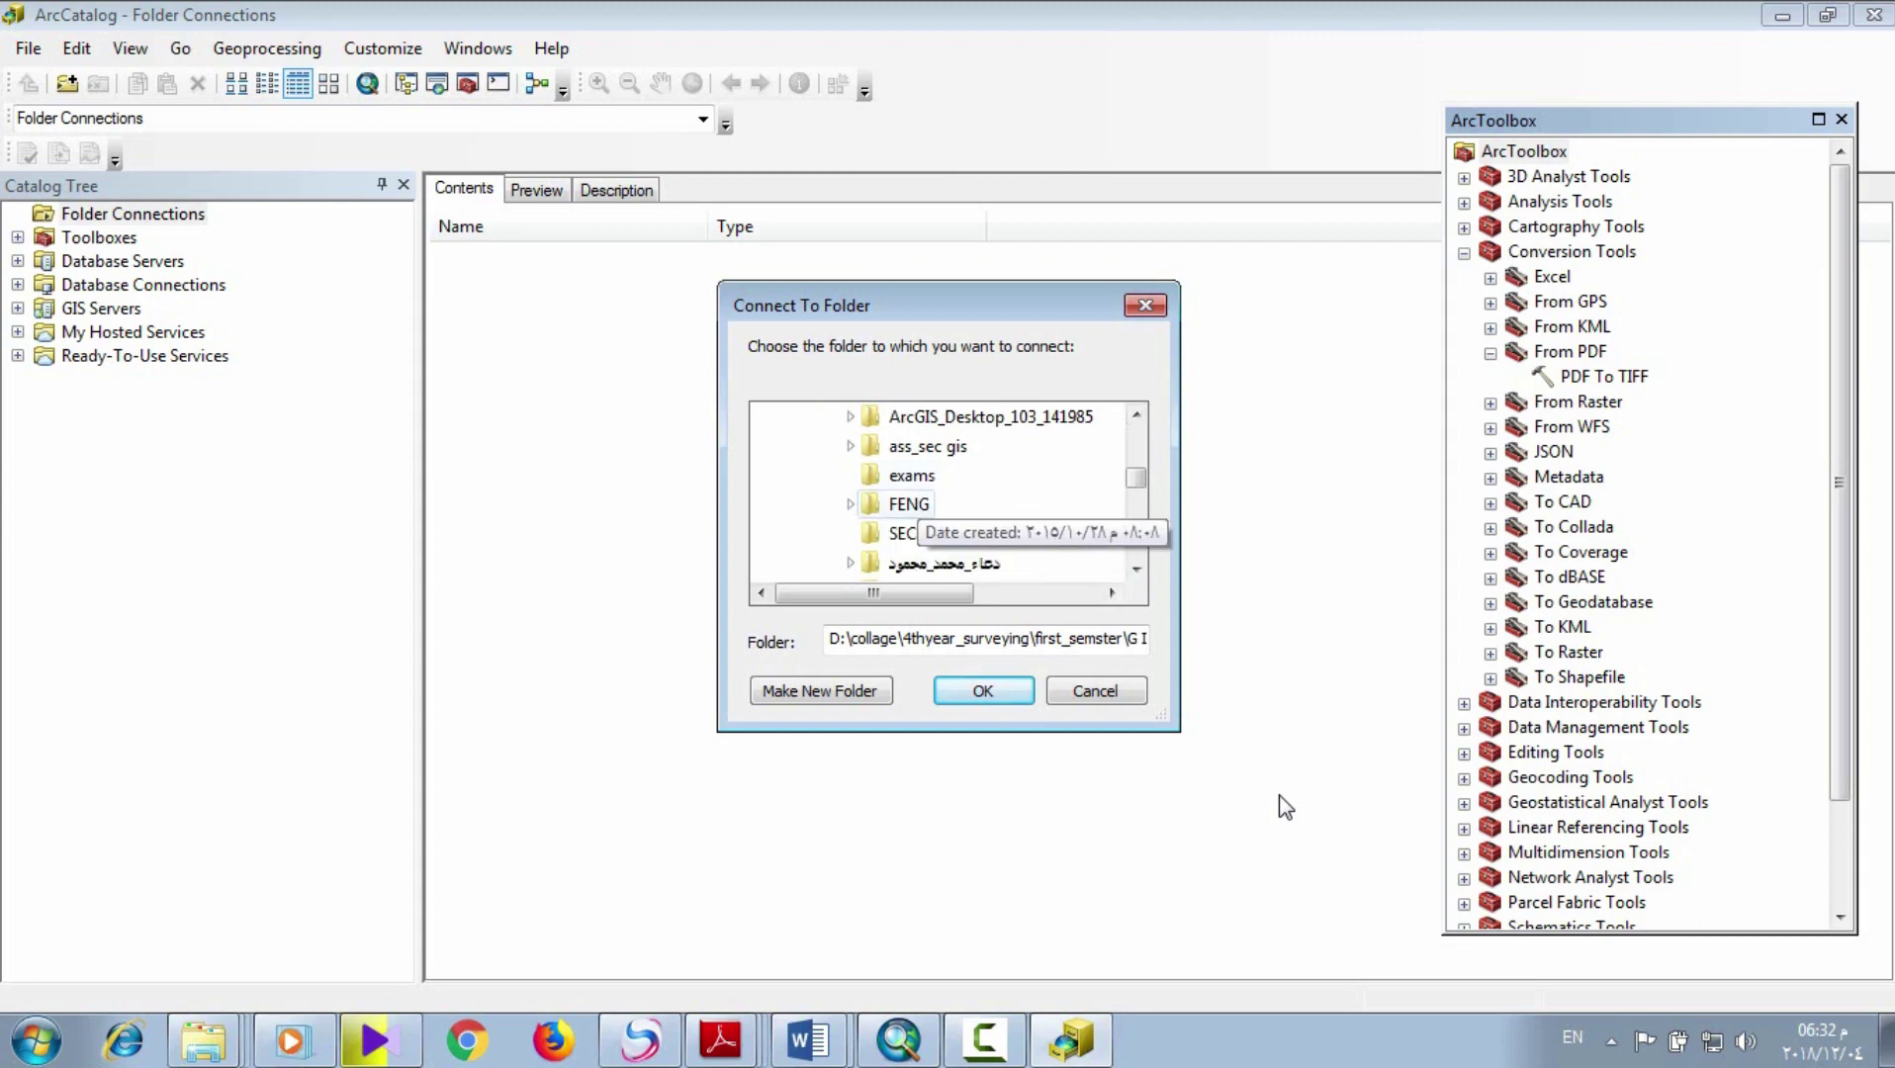
- Connect to the folder named after a person inside G I S and show the contents of last_one.mdb
key("Down")
key("Down")
key("Down")
key("Down")
key("Right")
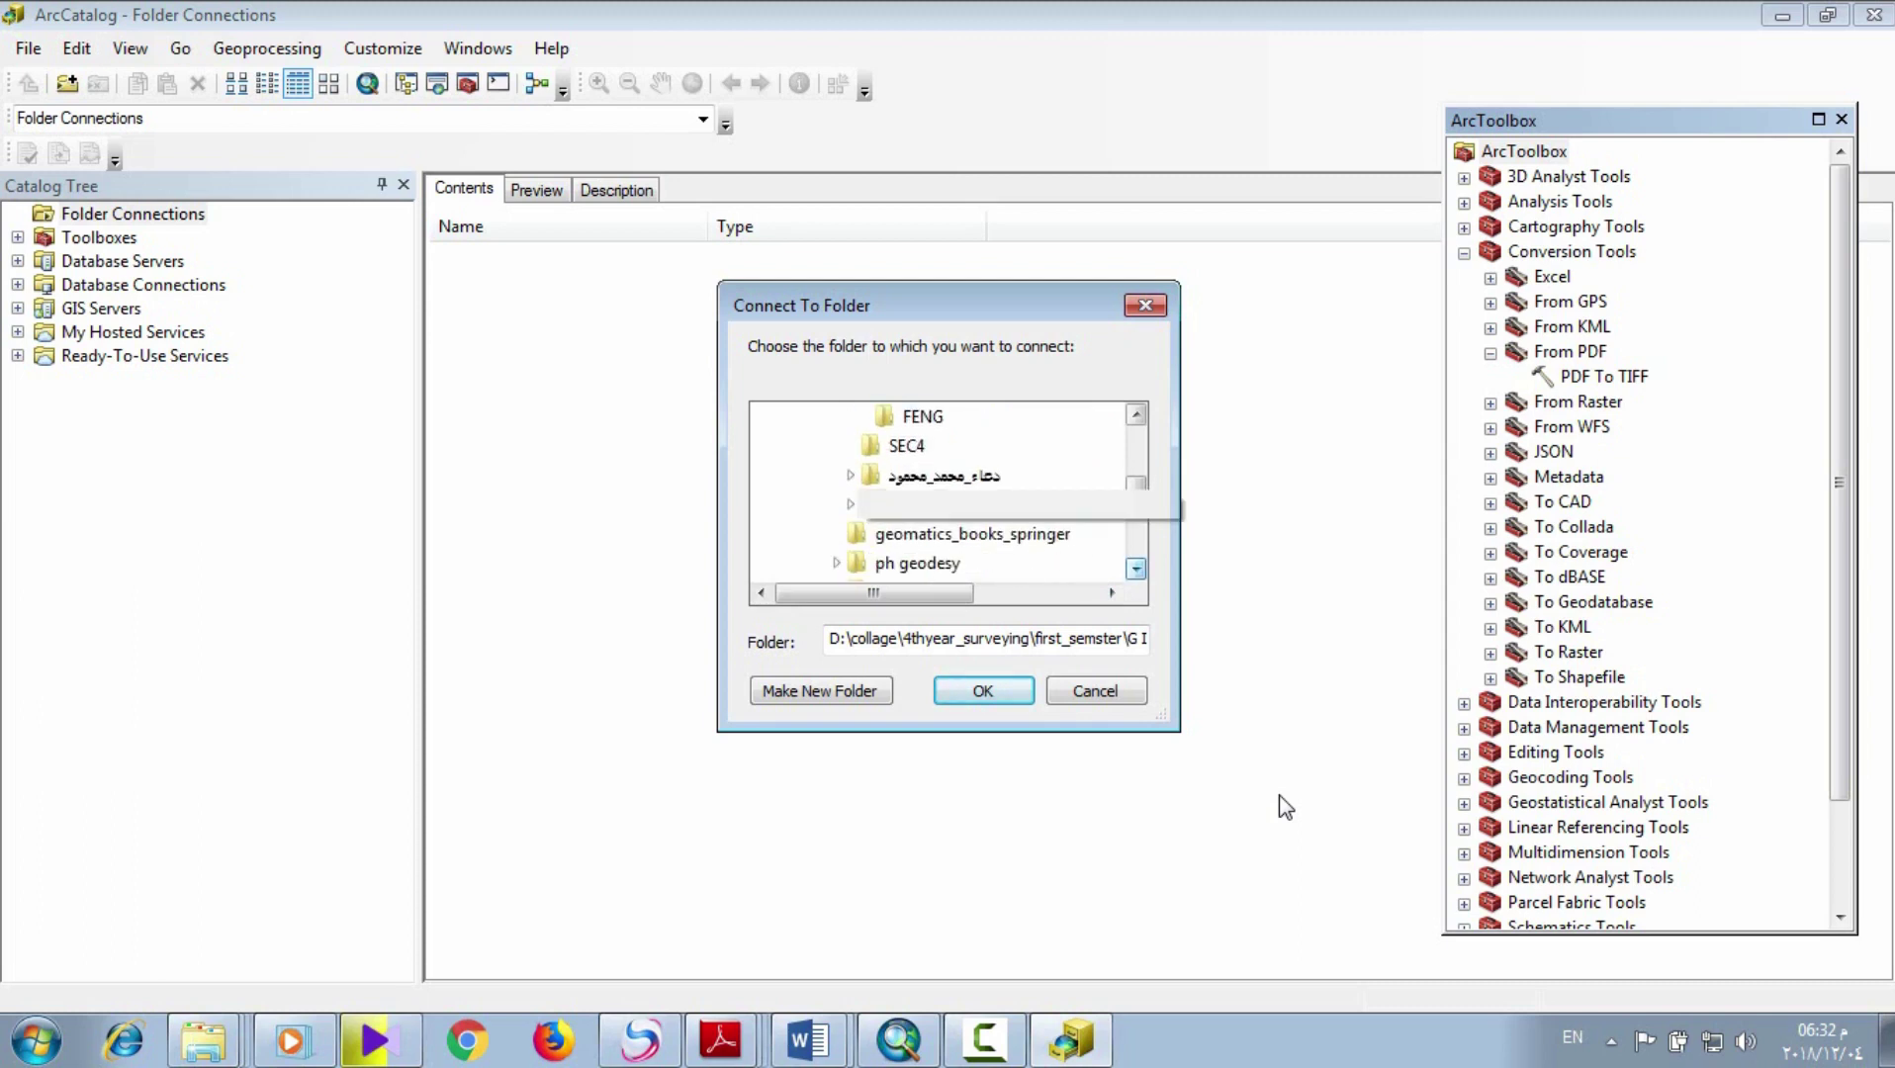
key("Down")
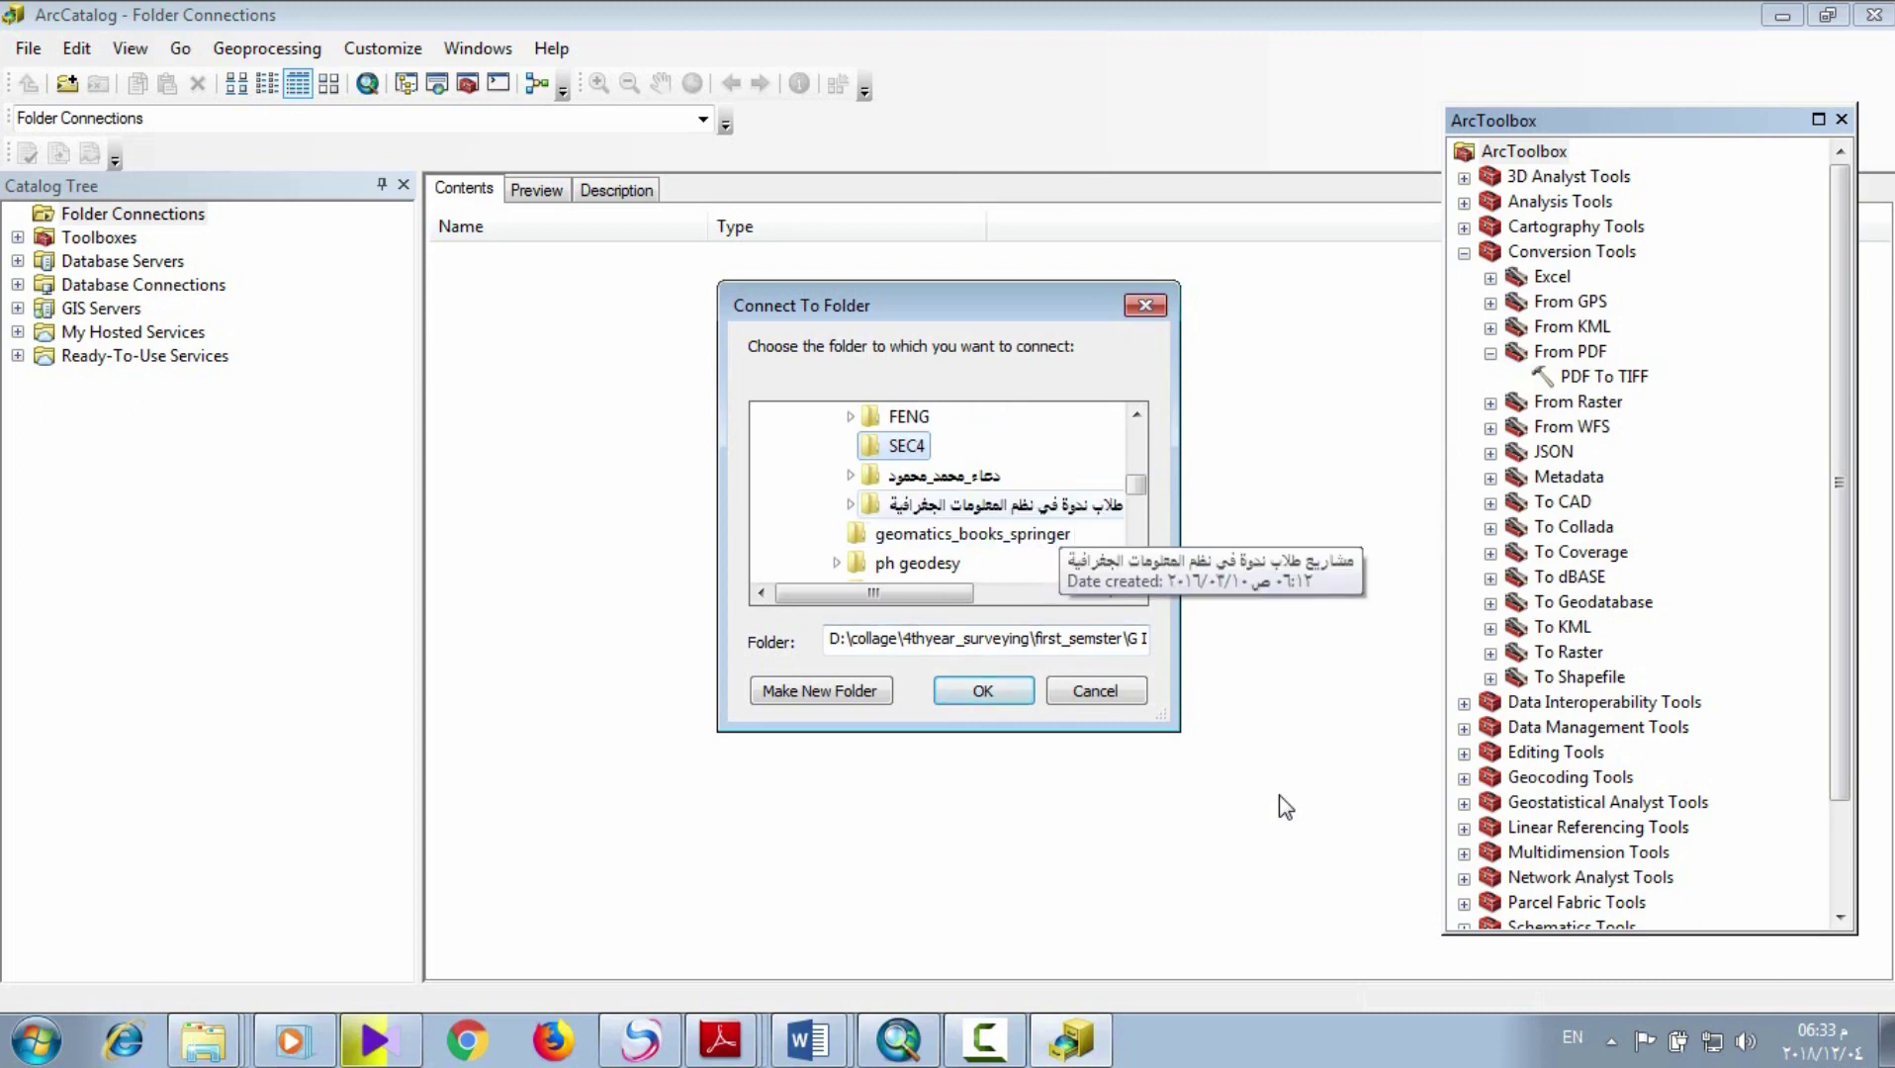
key("Down")
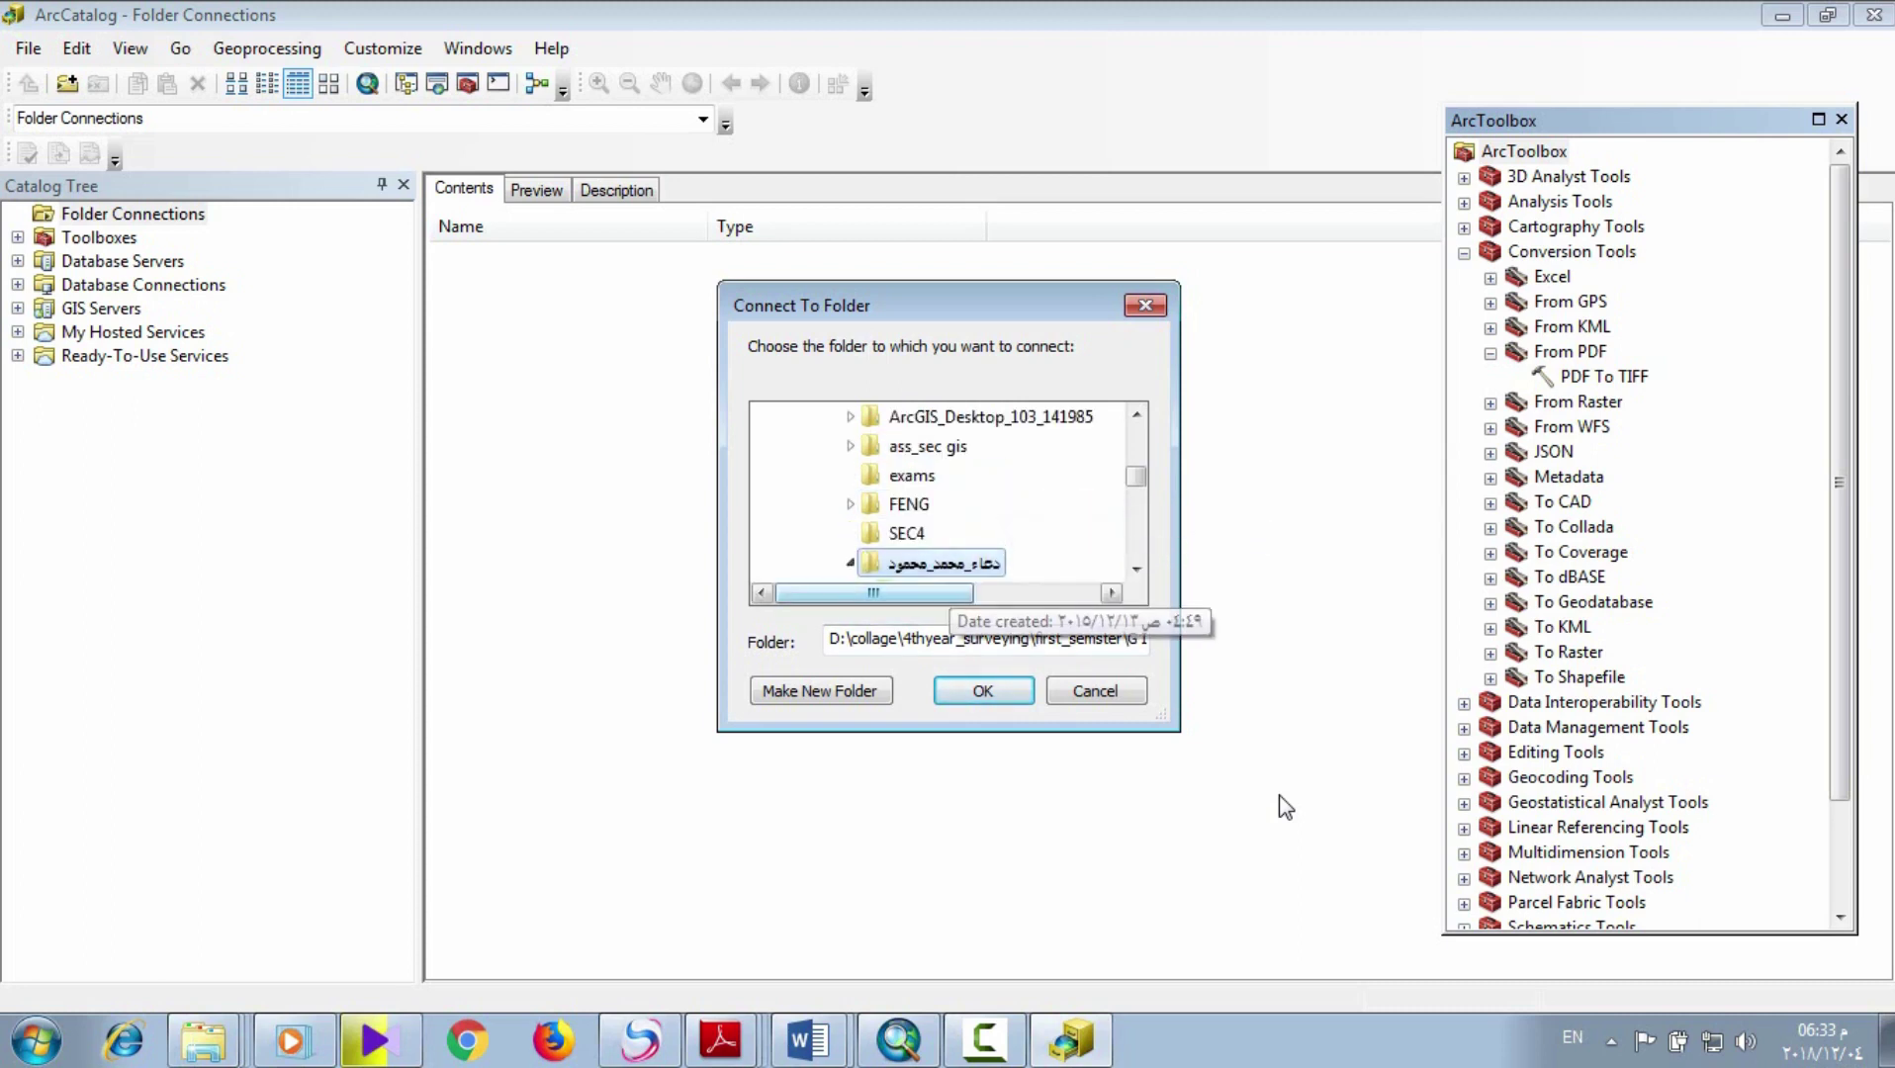
key("Return")
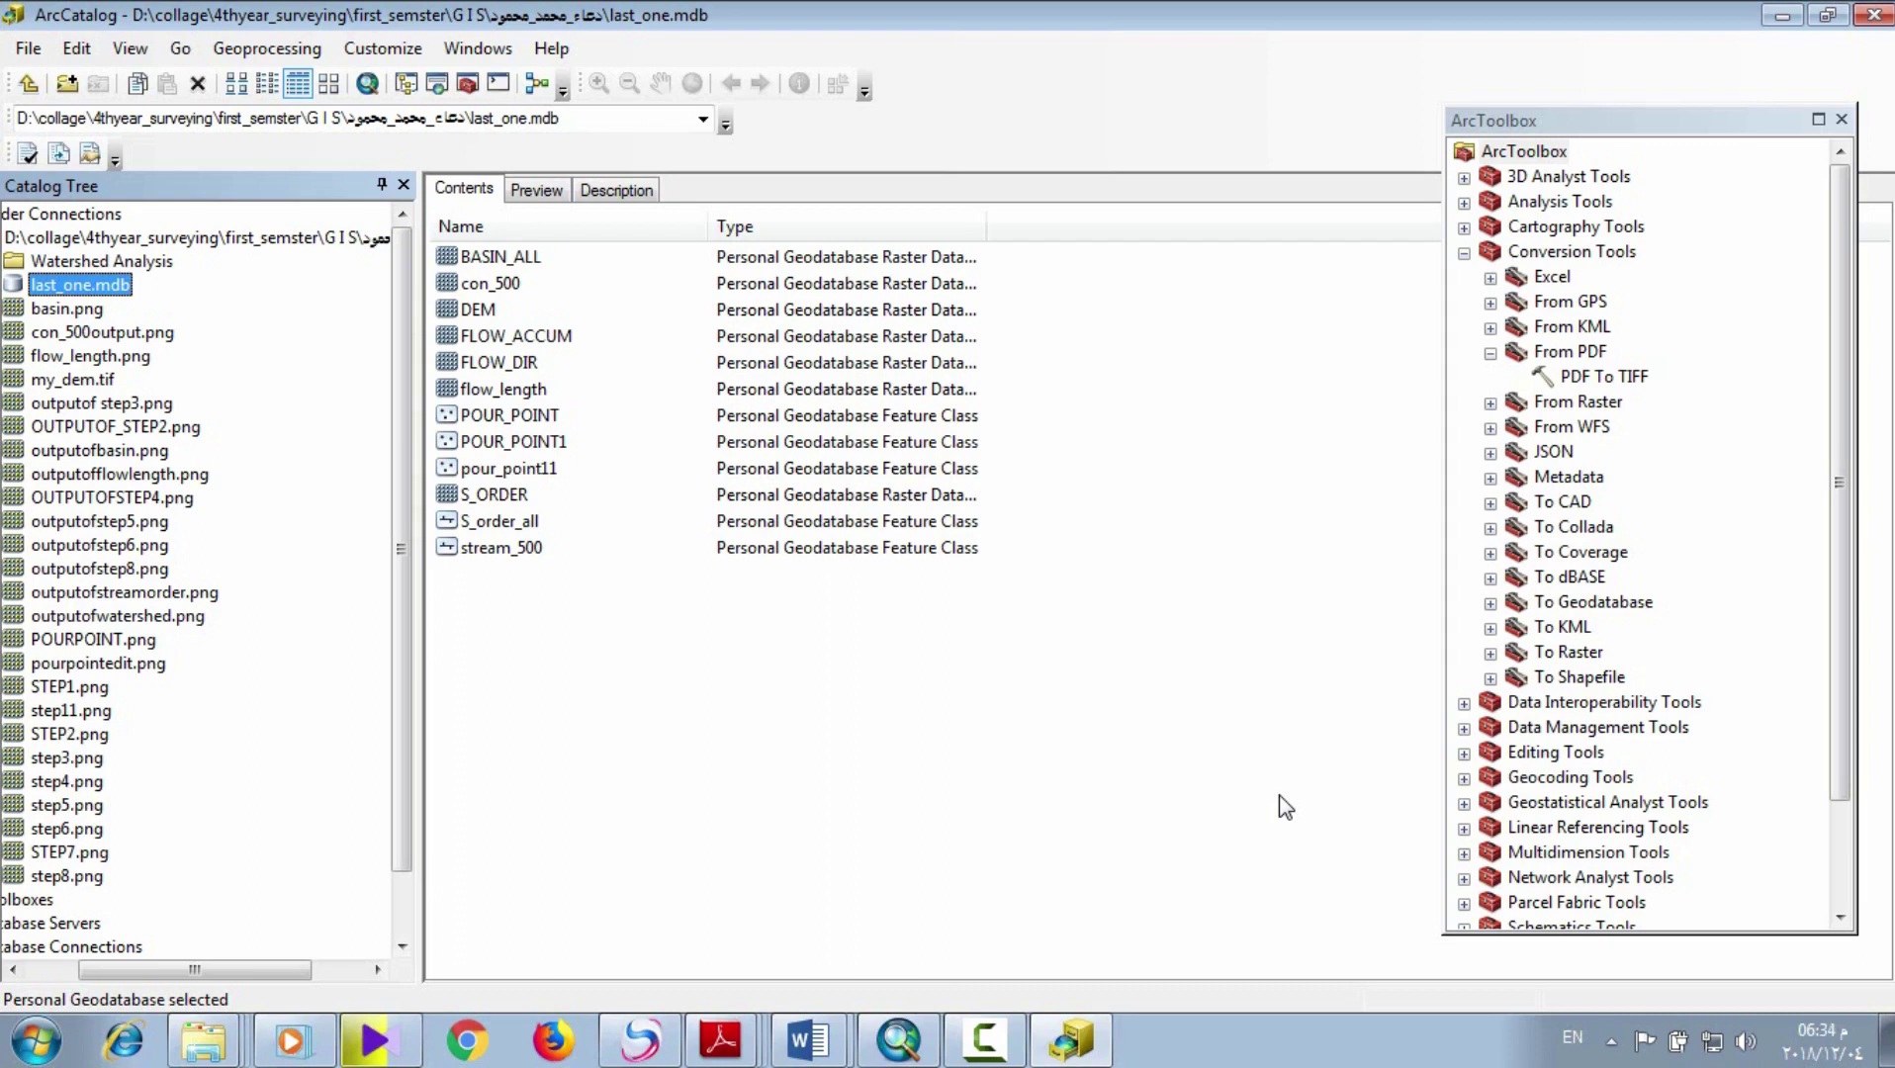
- Switch to 2-arcgis-introduction.pdf in Adobe Reader and read the ArcCatalog slides through page 6
left_click(721, 1039)
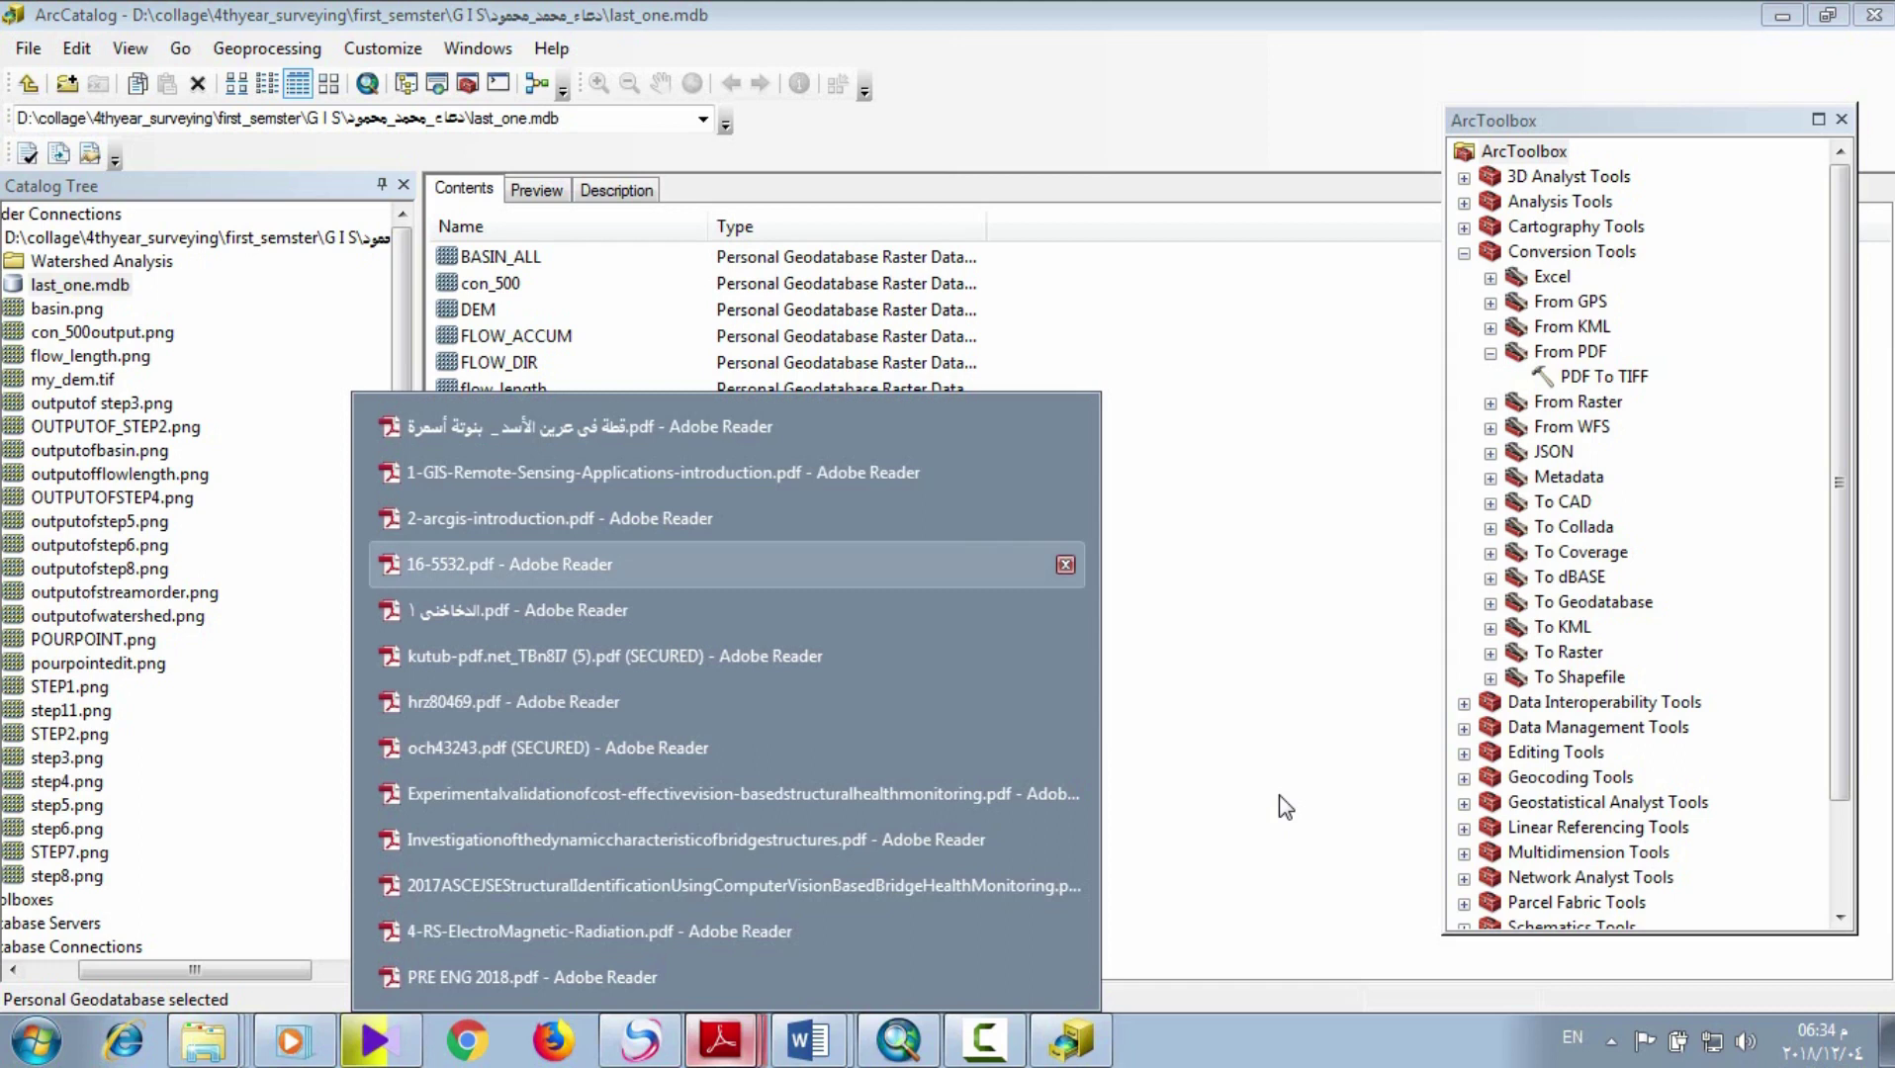
key("Up")
key("Up")
key("Down")
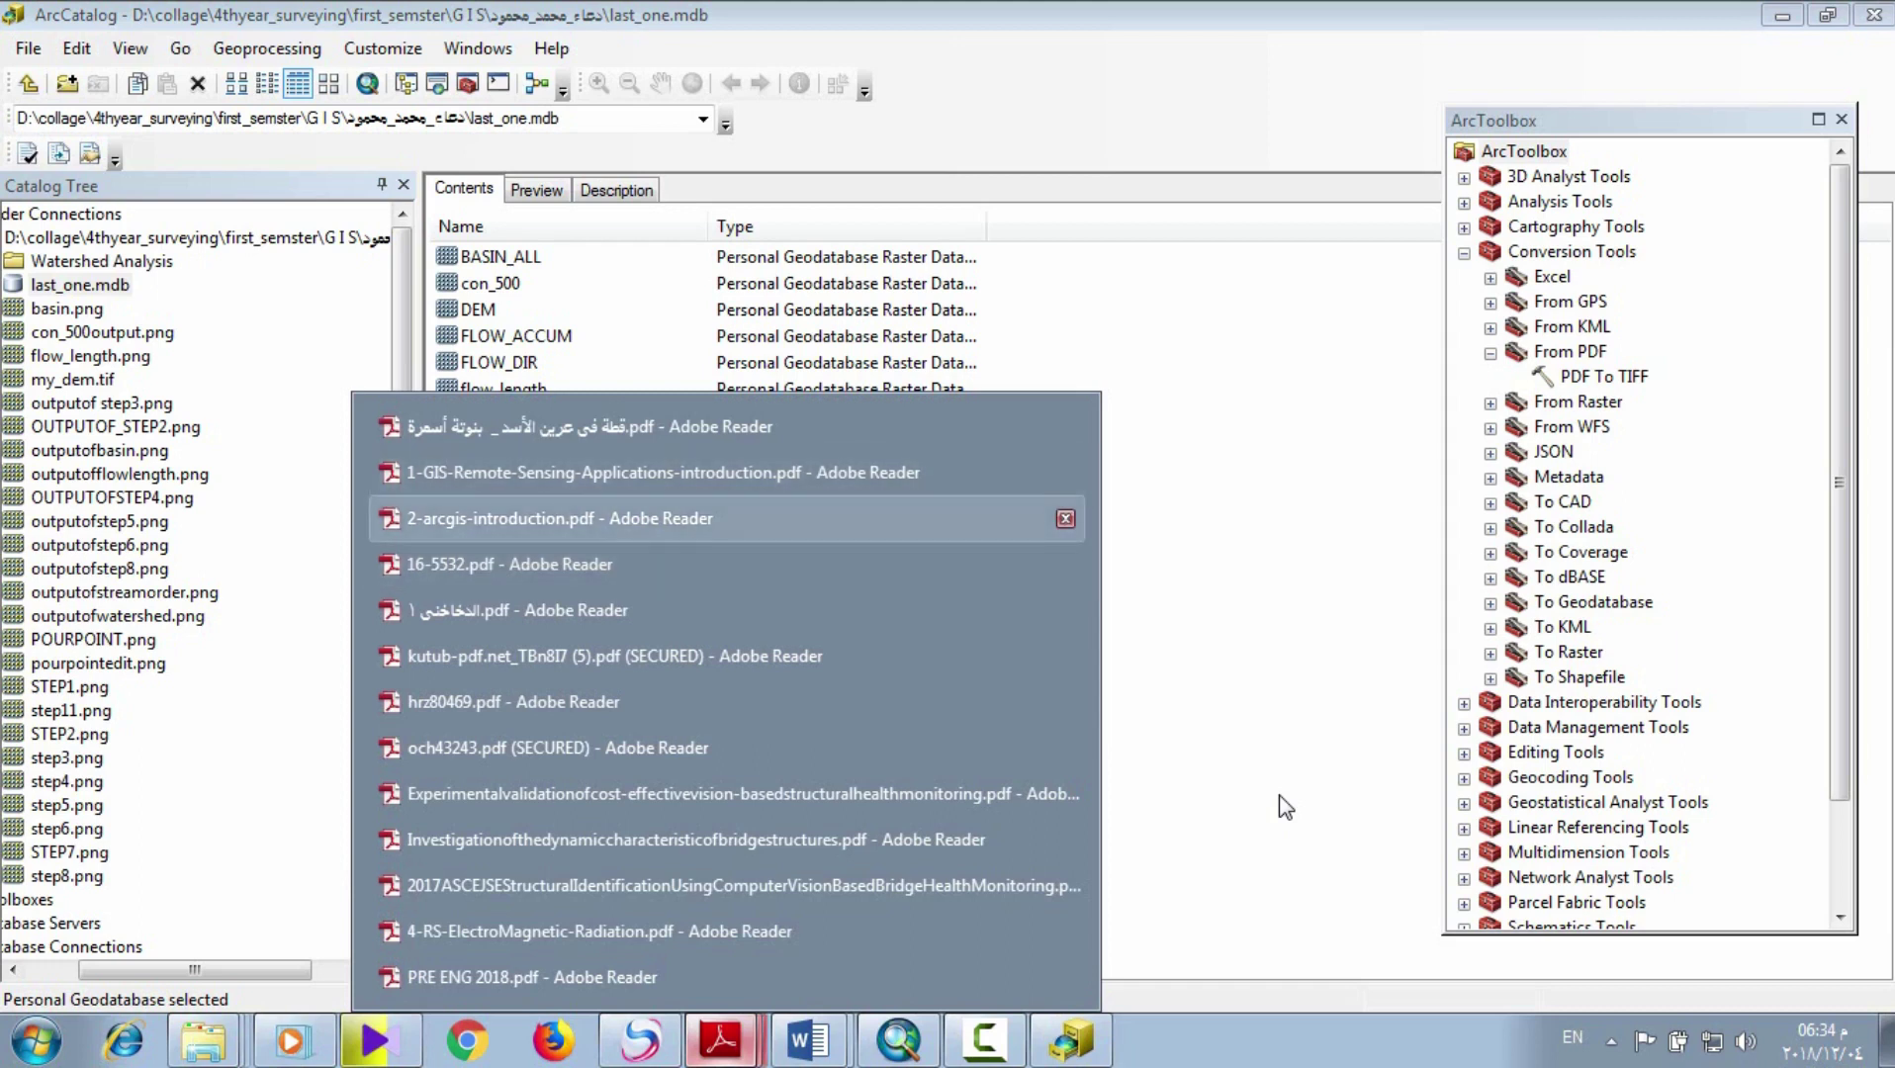
key("Return")
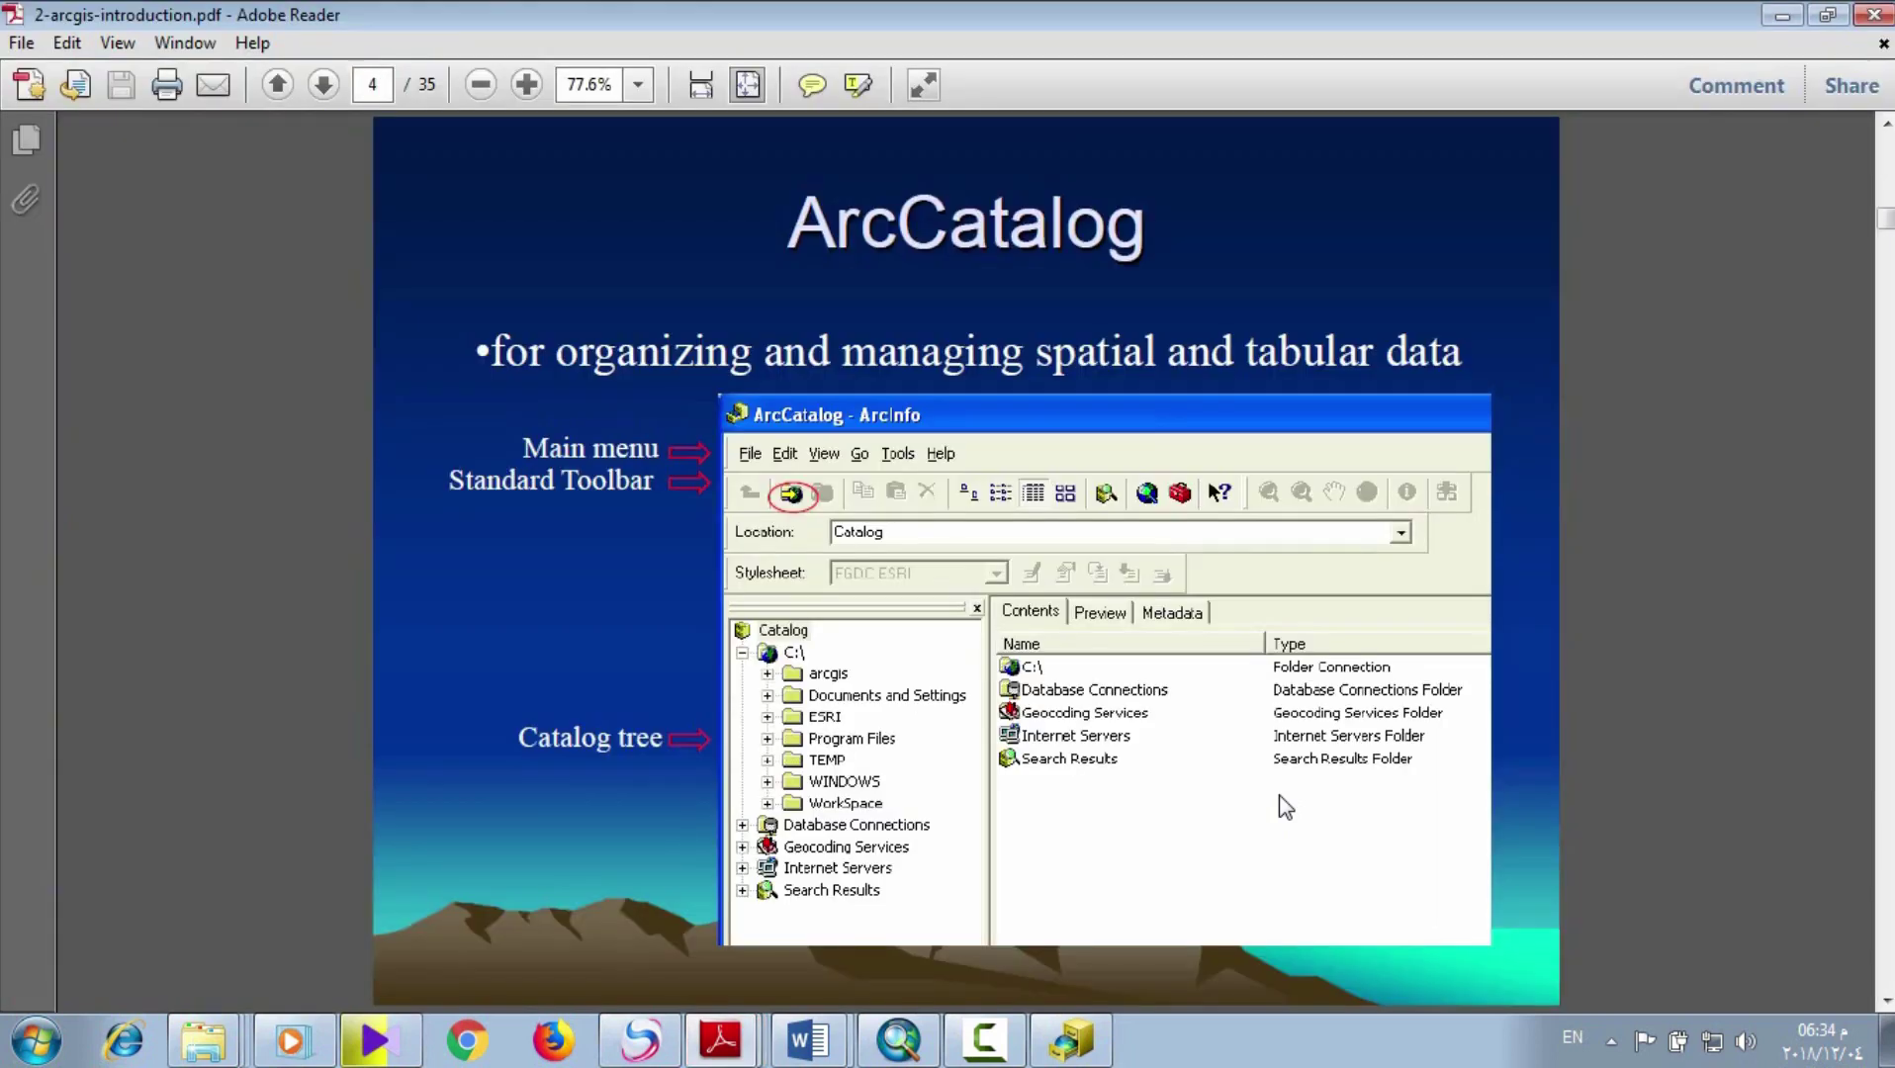
scroll(1285, 806, "down", 1)
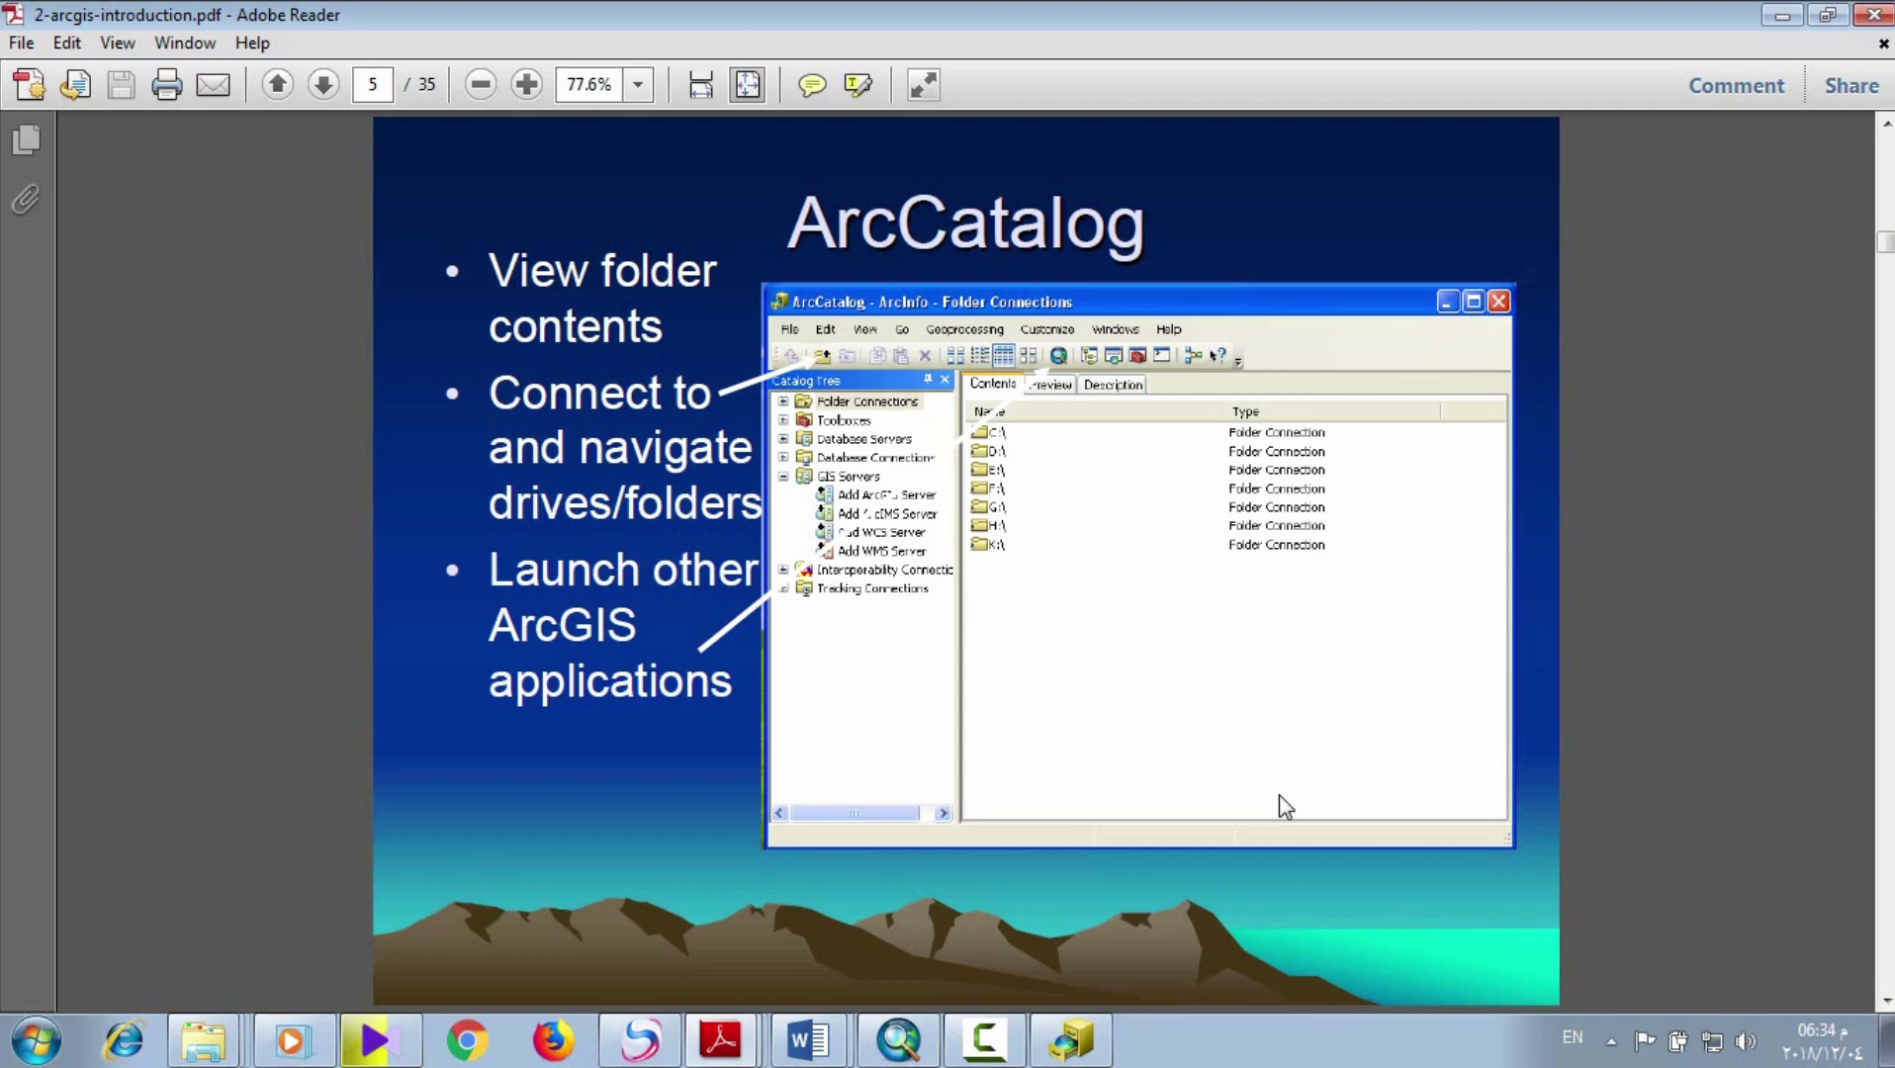
mouse_move(1072, 1039)
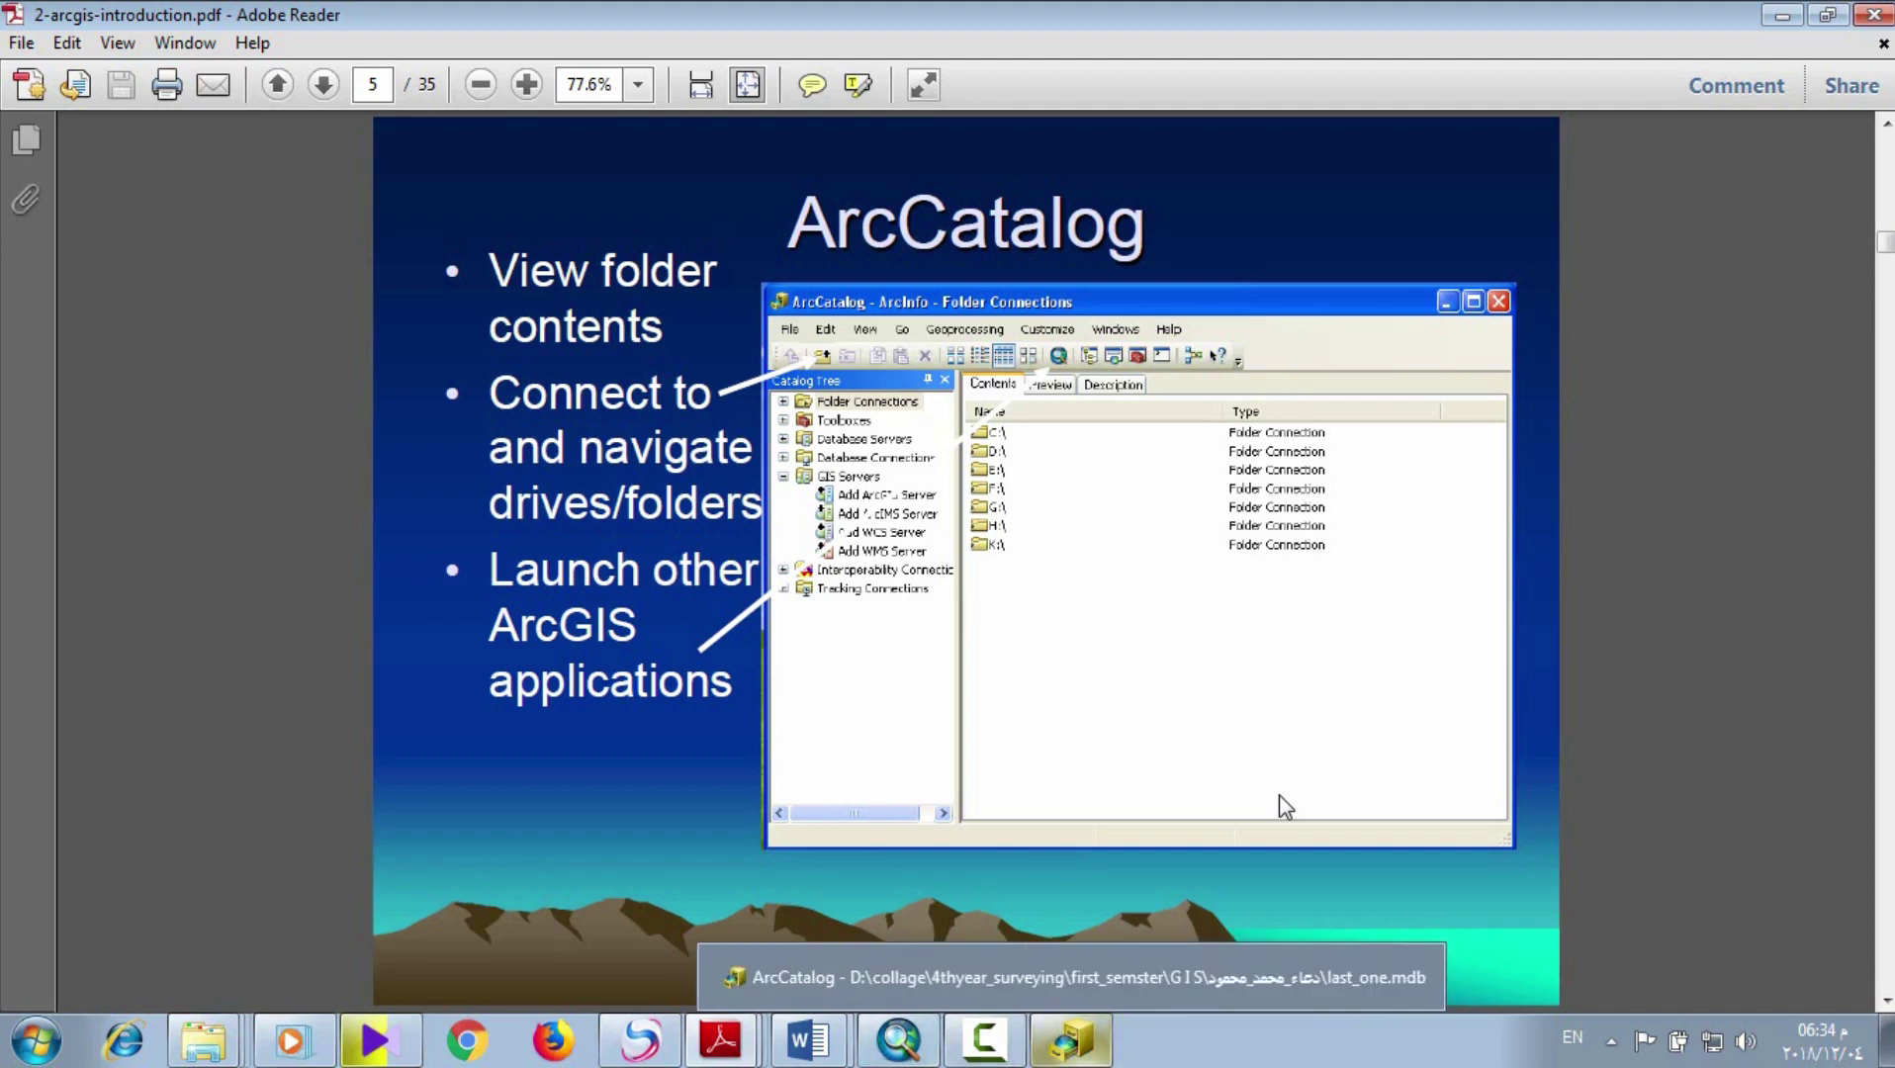
key("Page_Down")
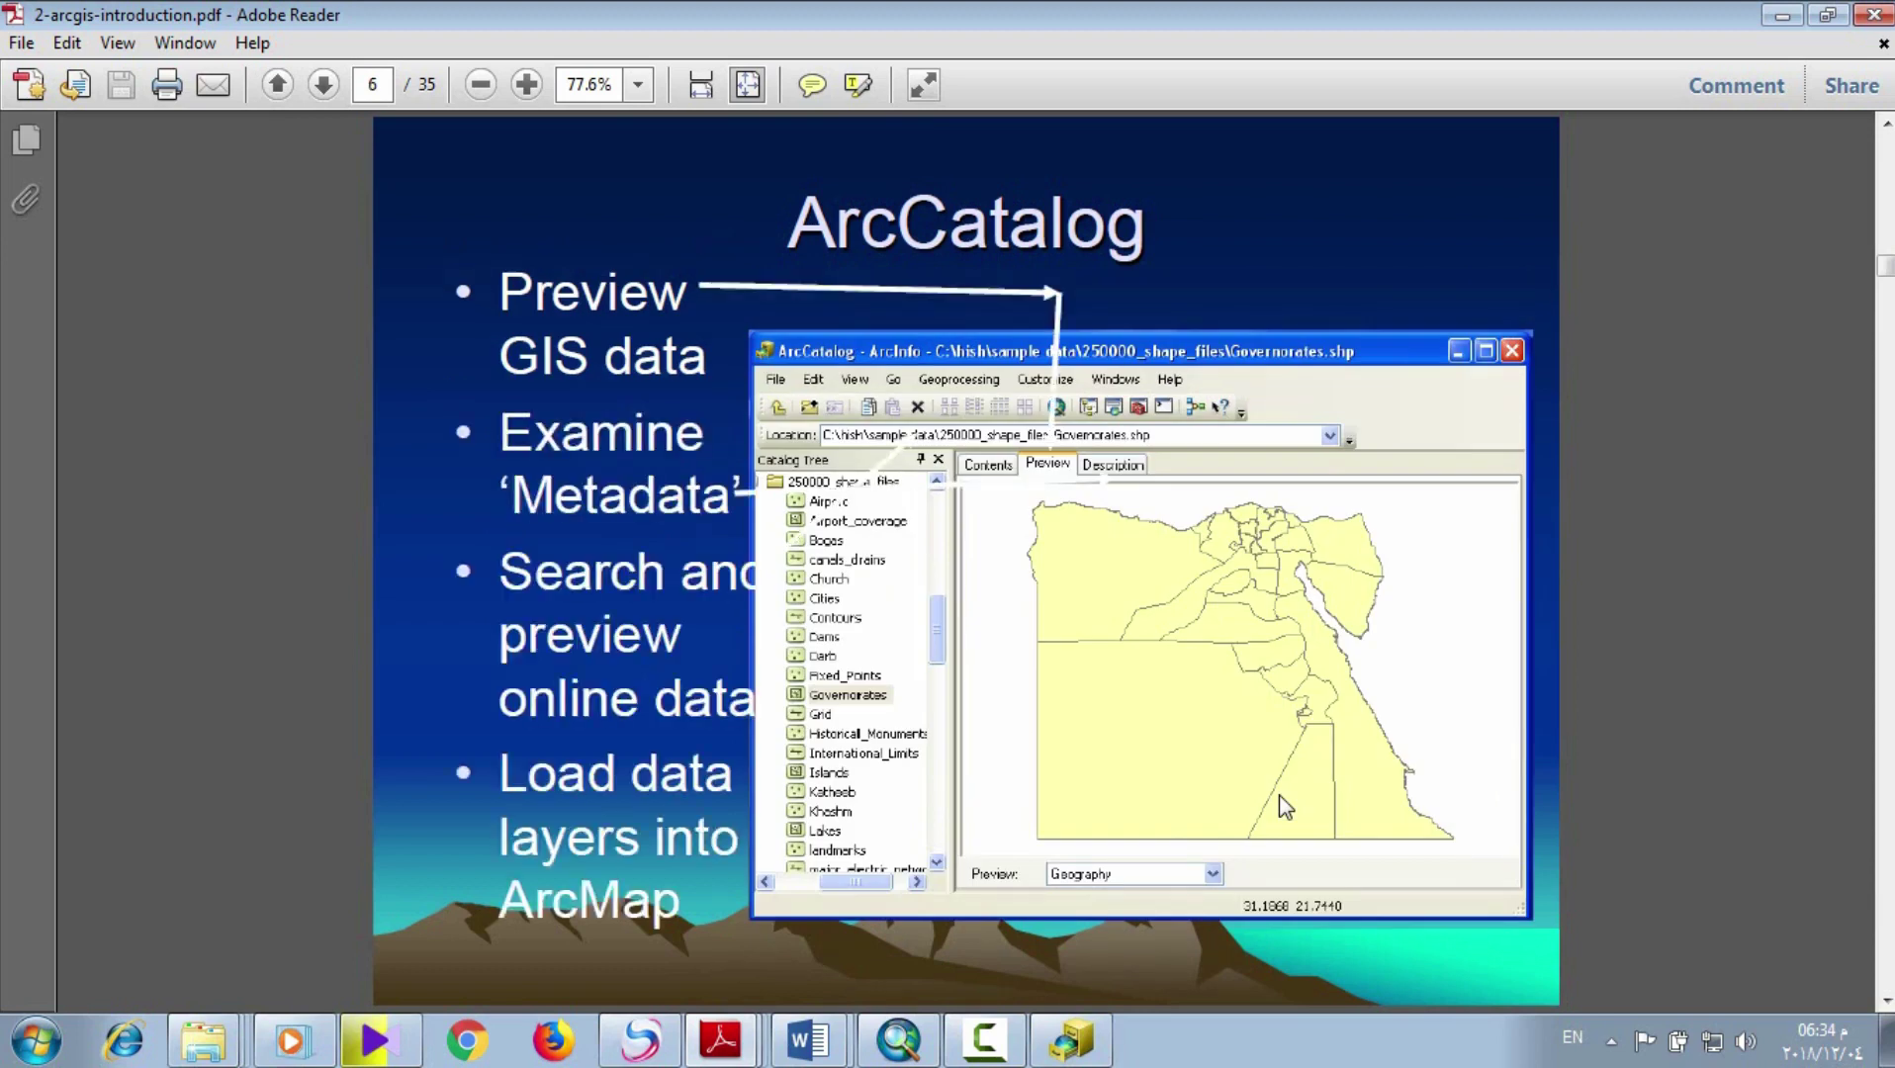
- Switch back to ArcCatalog and close the ArcToolbox window
key("super+t")
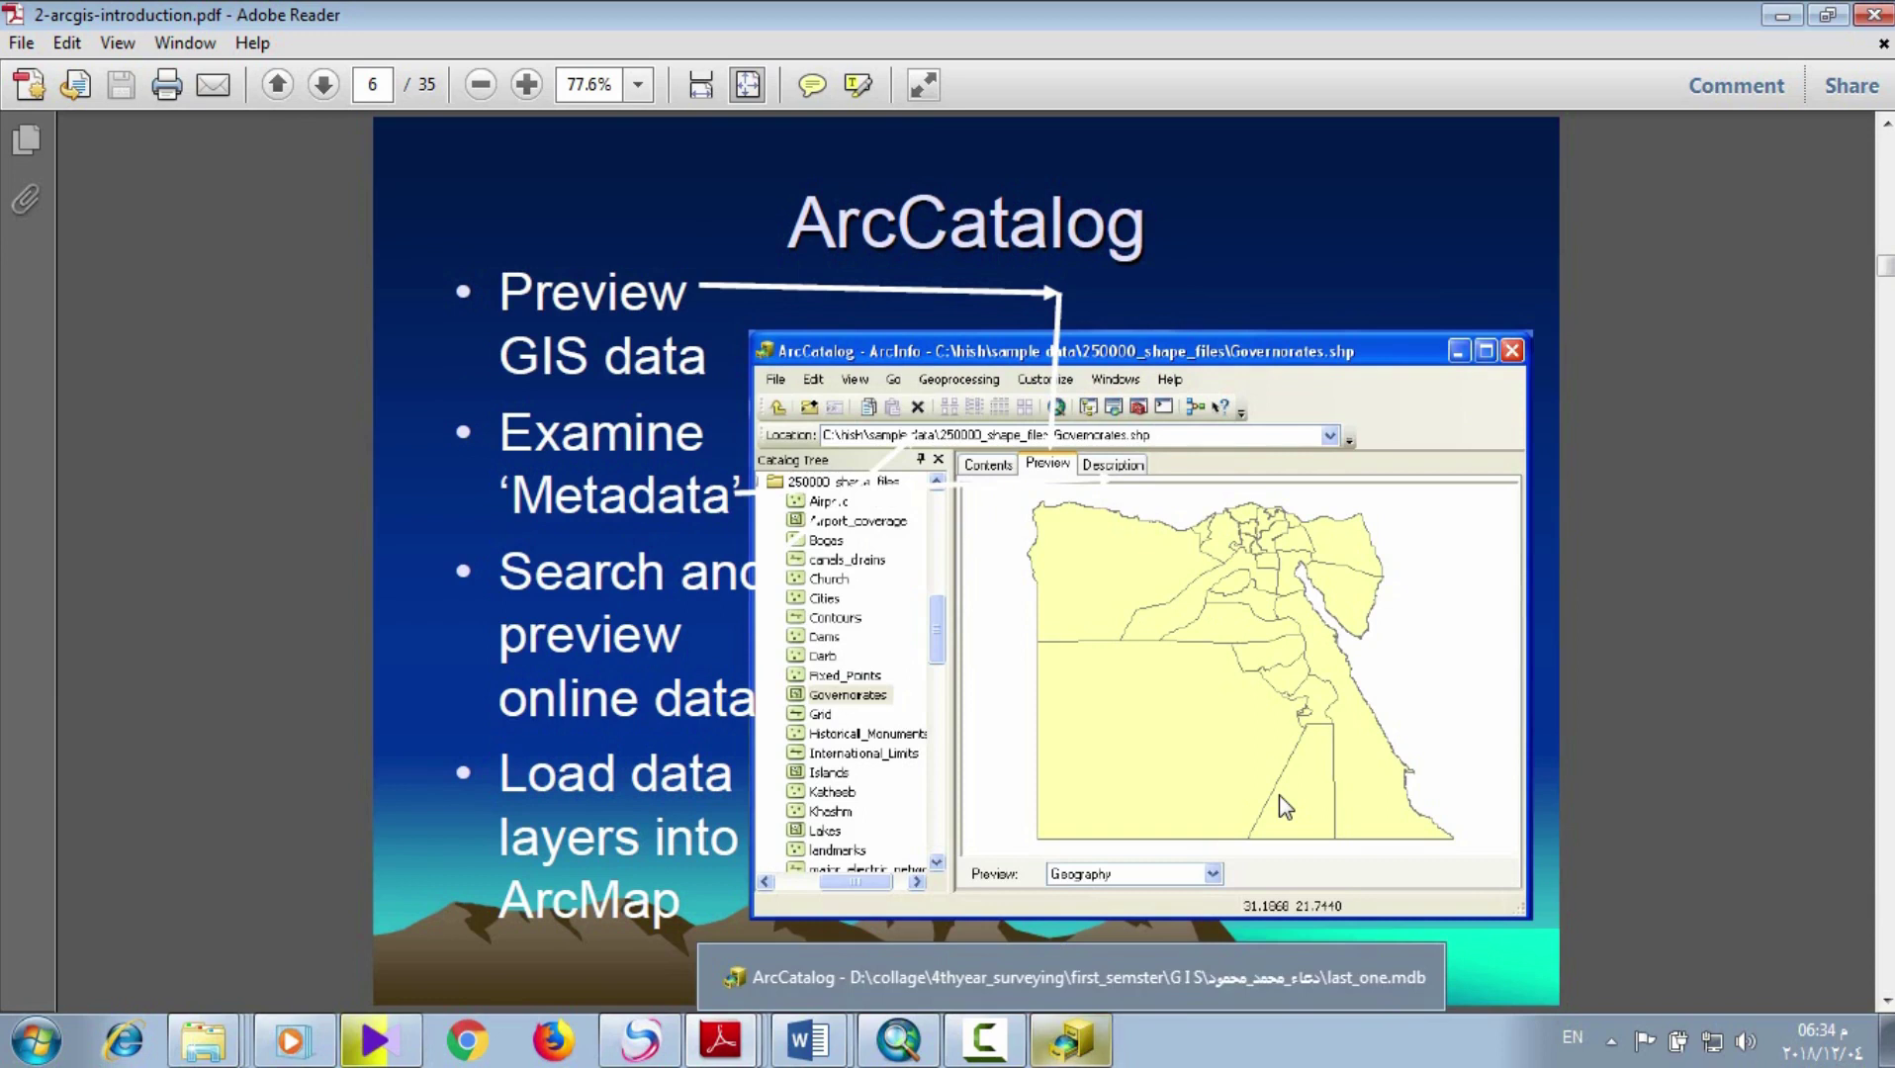
key("Return")
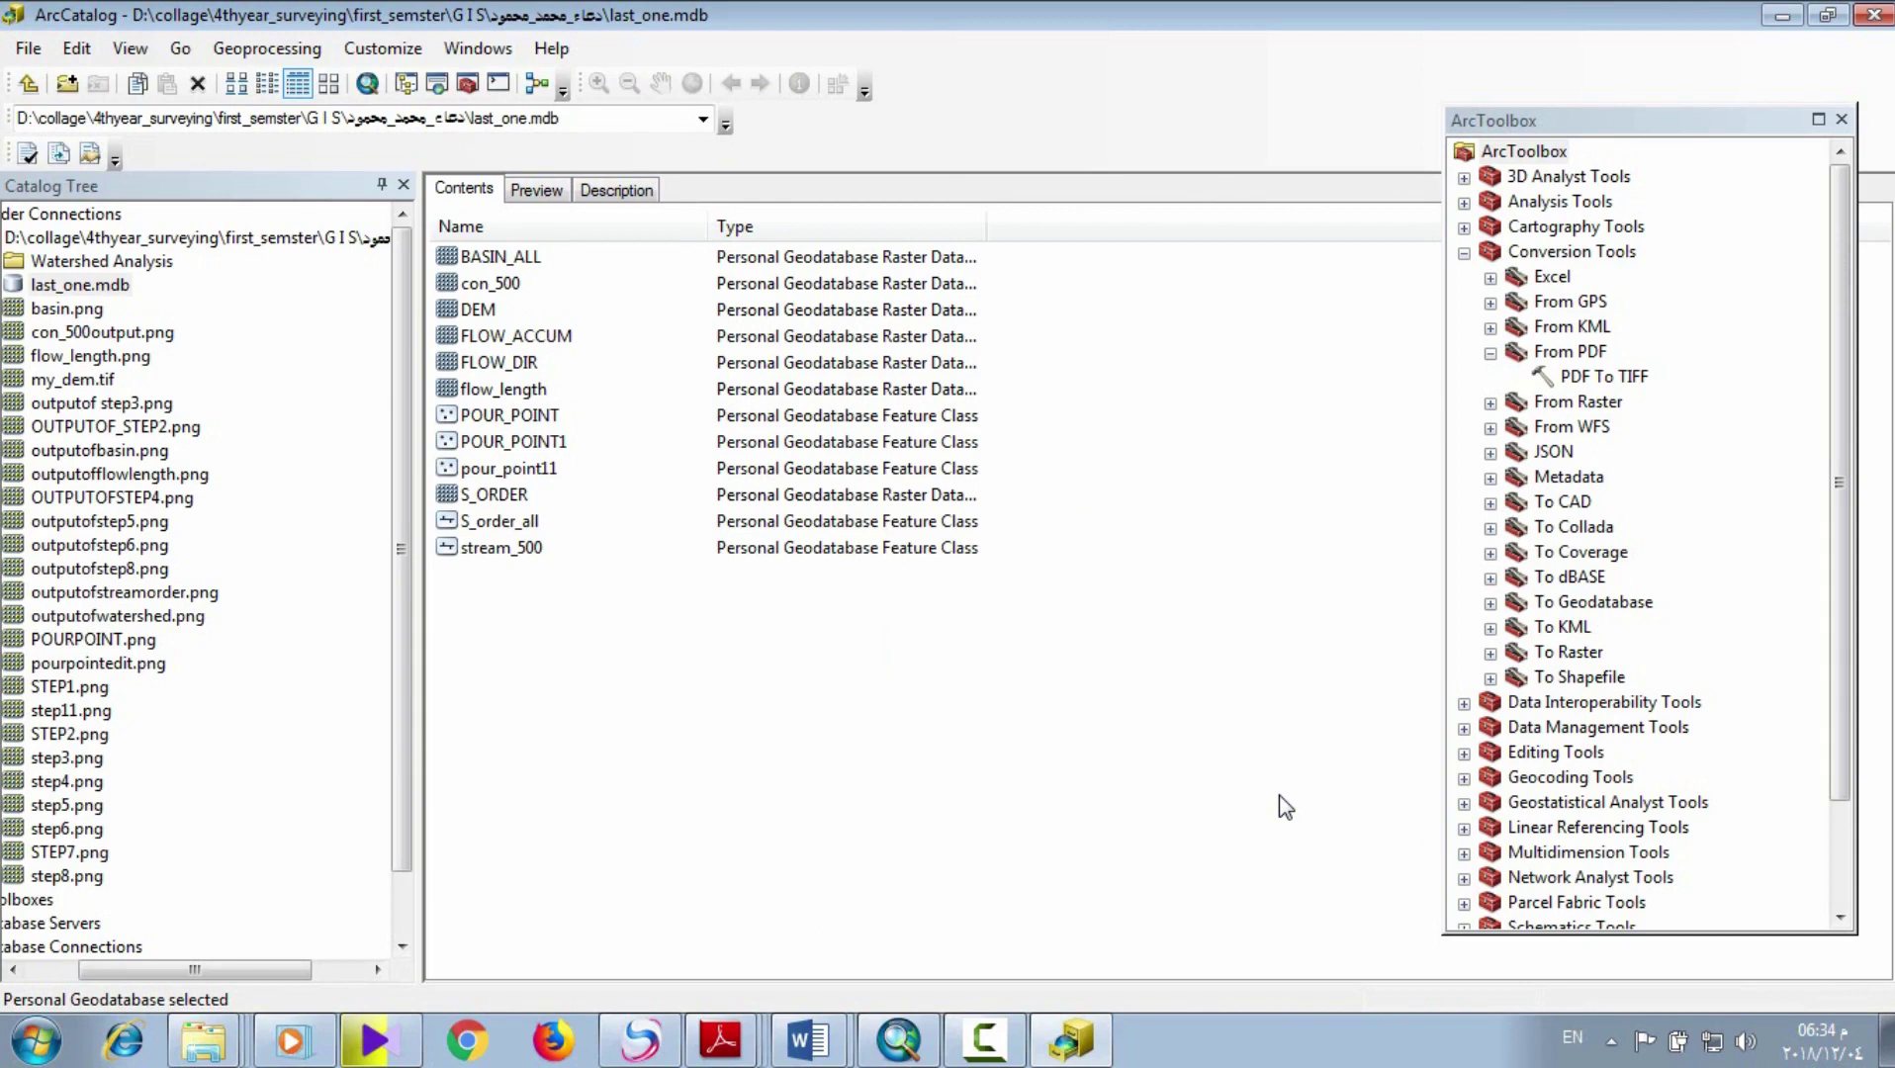
key("ctrl+Tab")
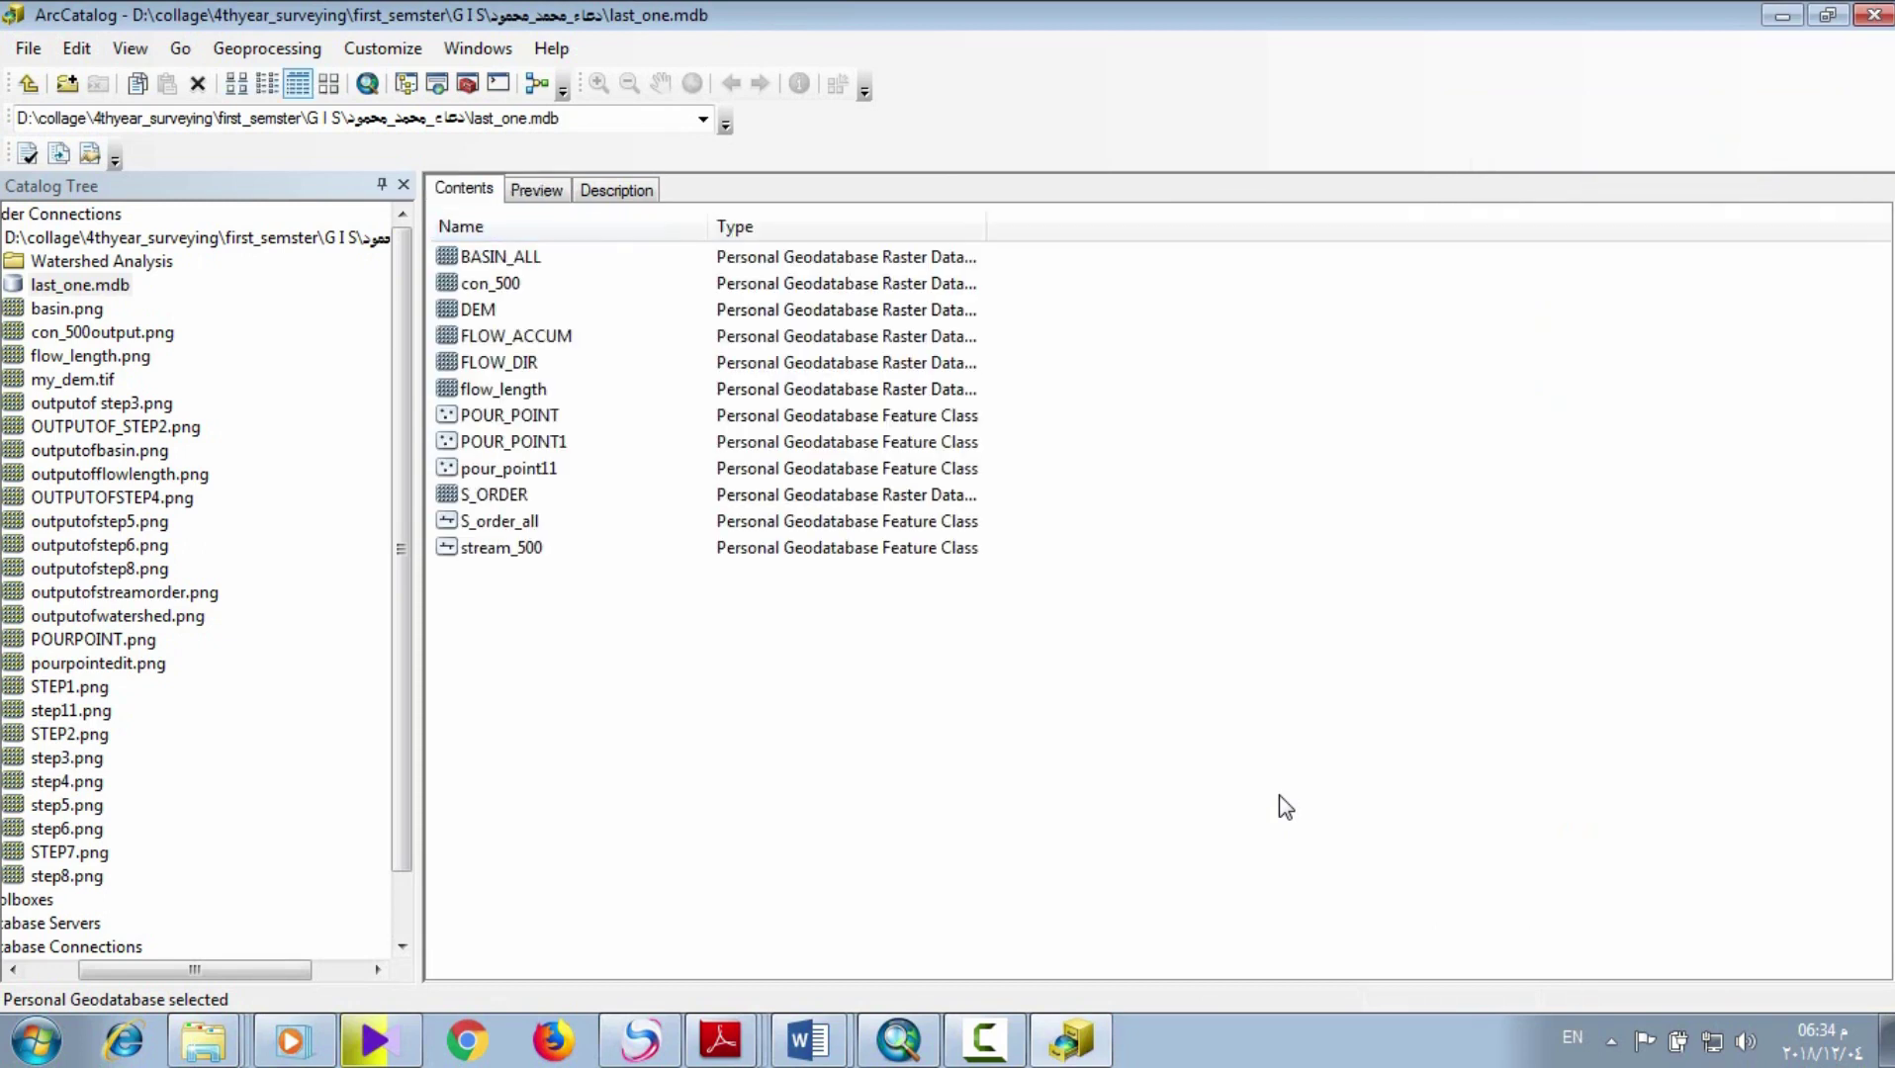
- View the general properties of the POUR_POINT feature class in last_one.mdb and close them without changes
key("p")
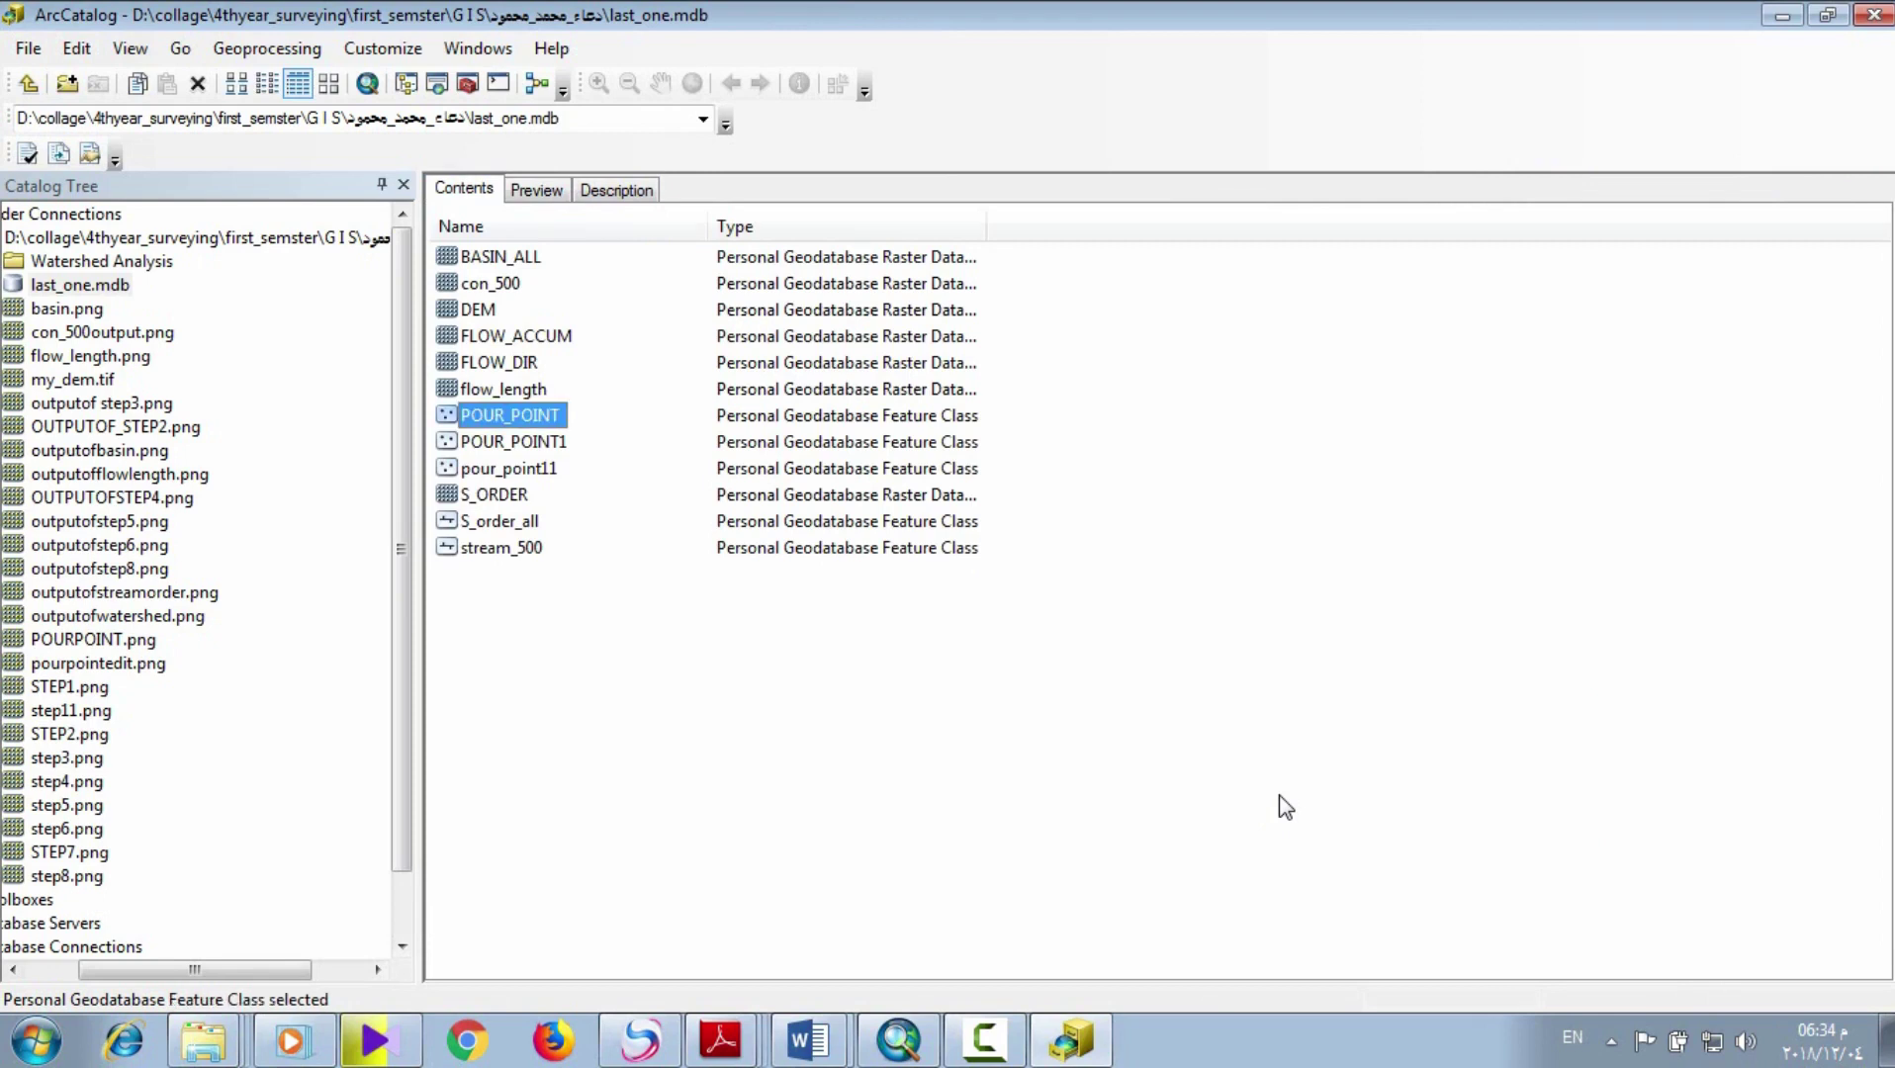
key("Return")
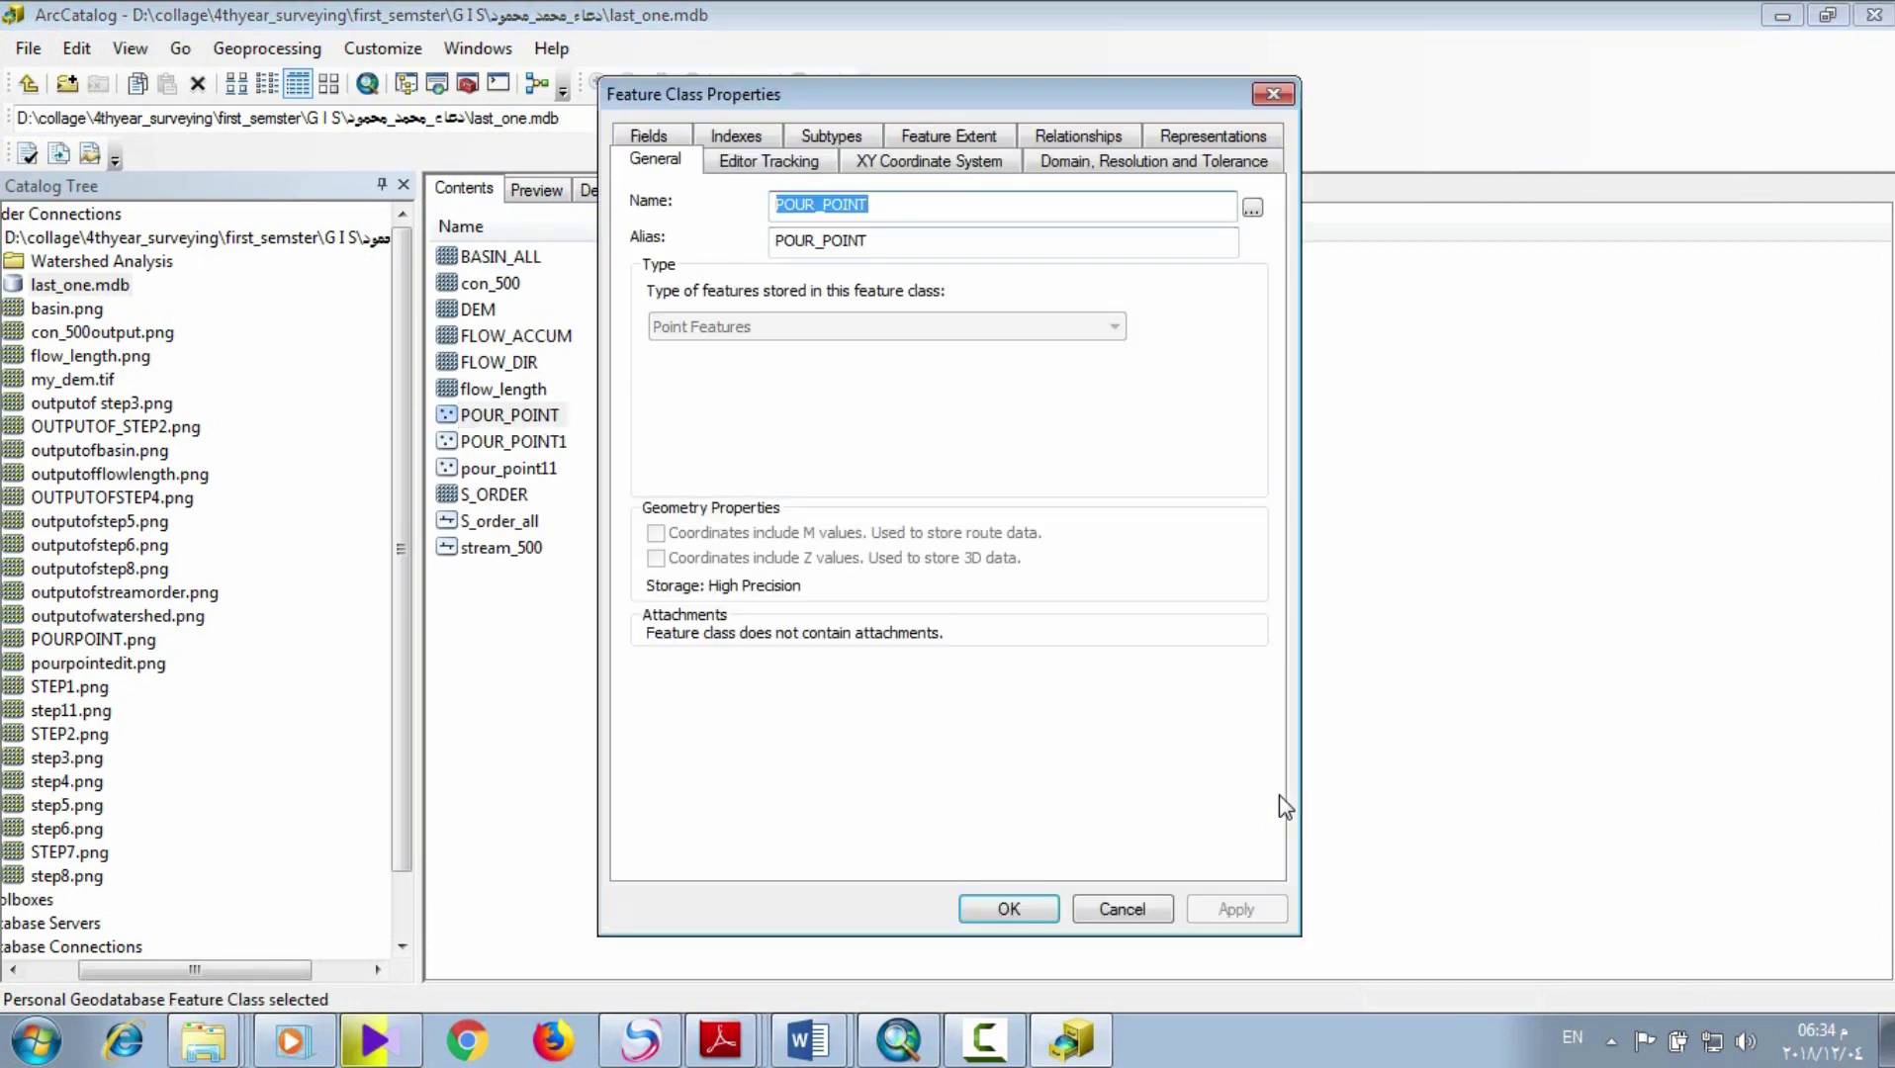
key("Escape")
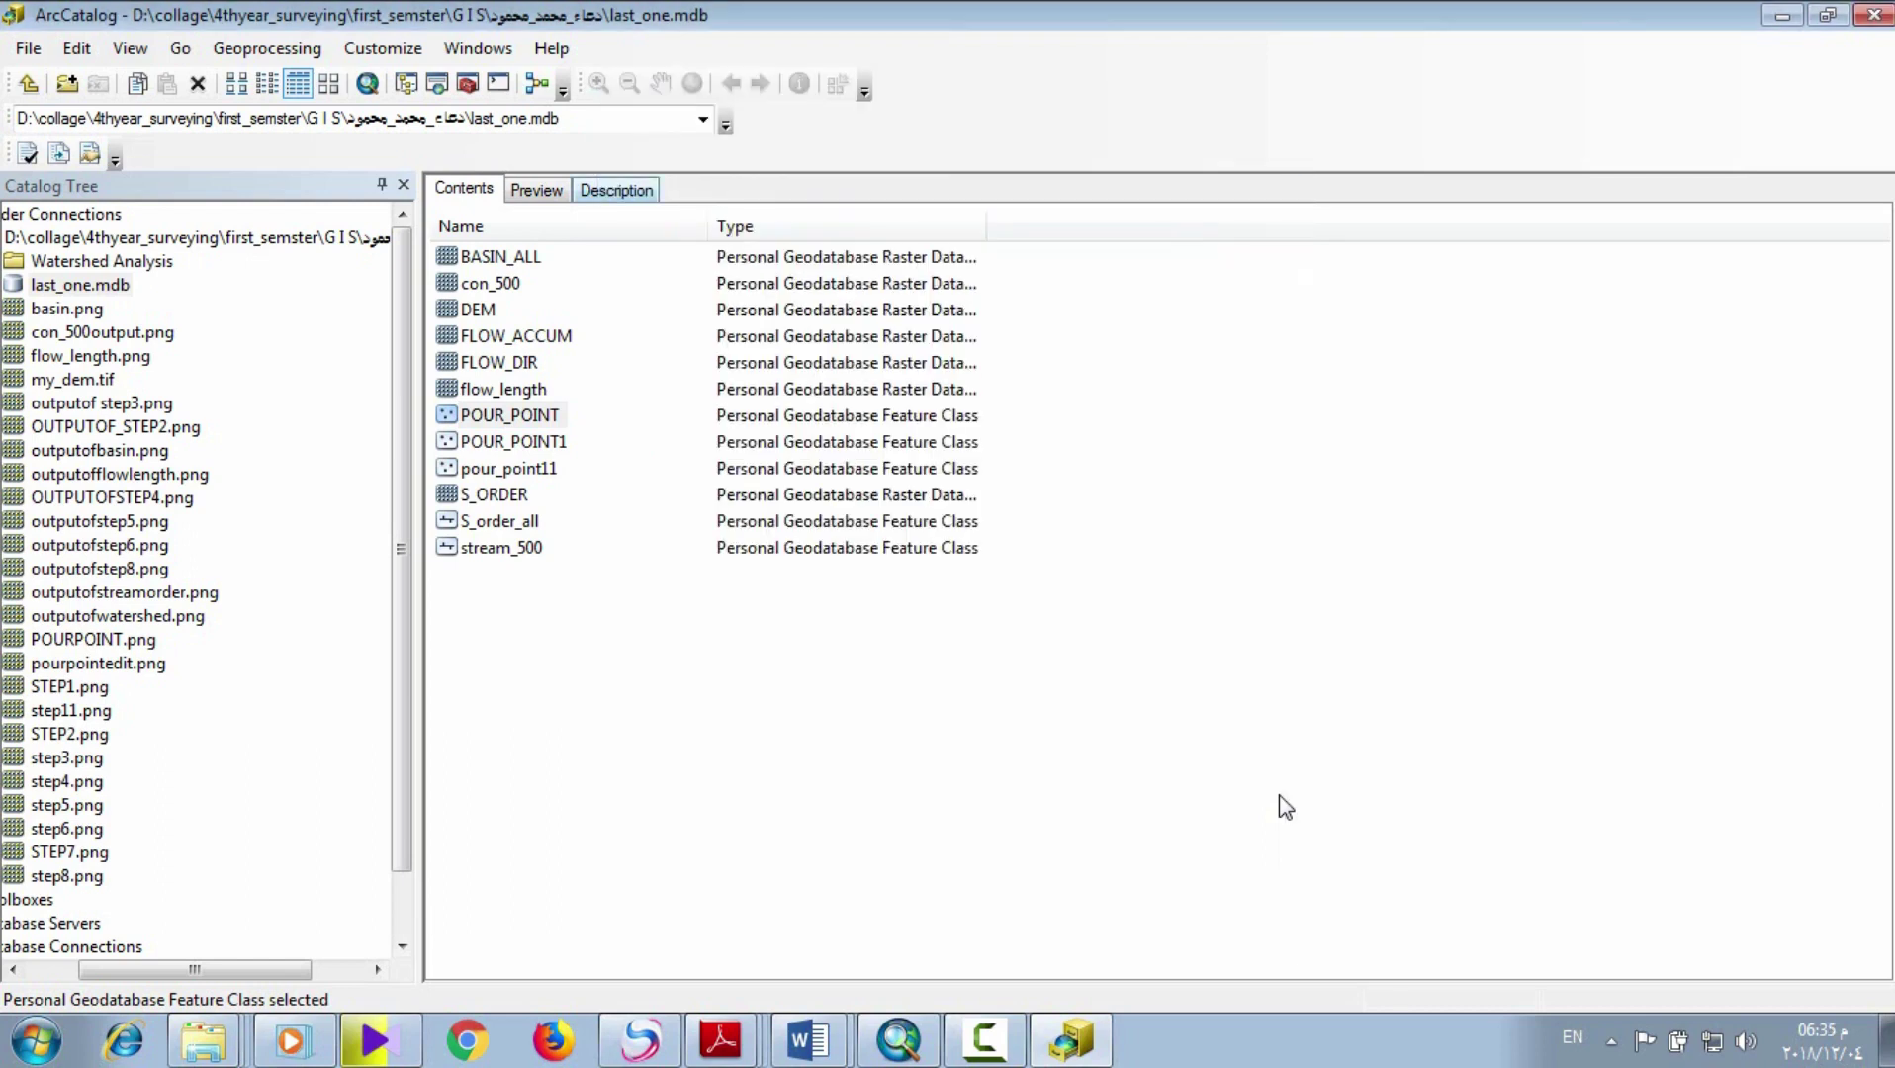
- Review the item description of the pour_point11 feature class down to its extent and scale range
key("ctrl+Tab")
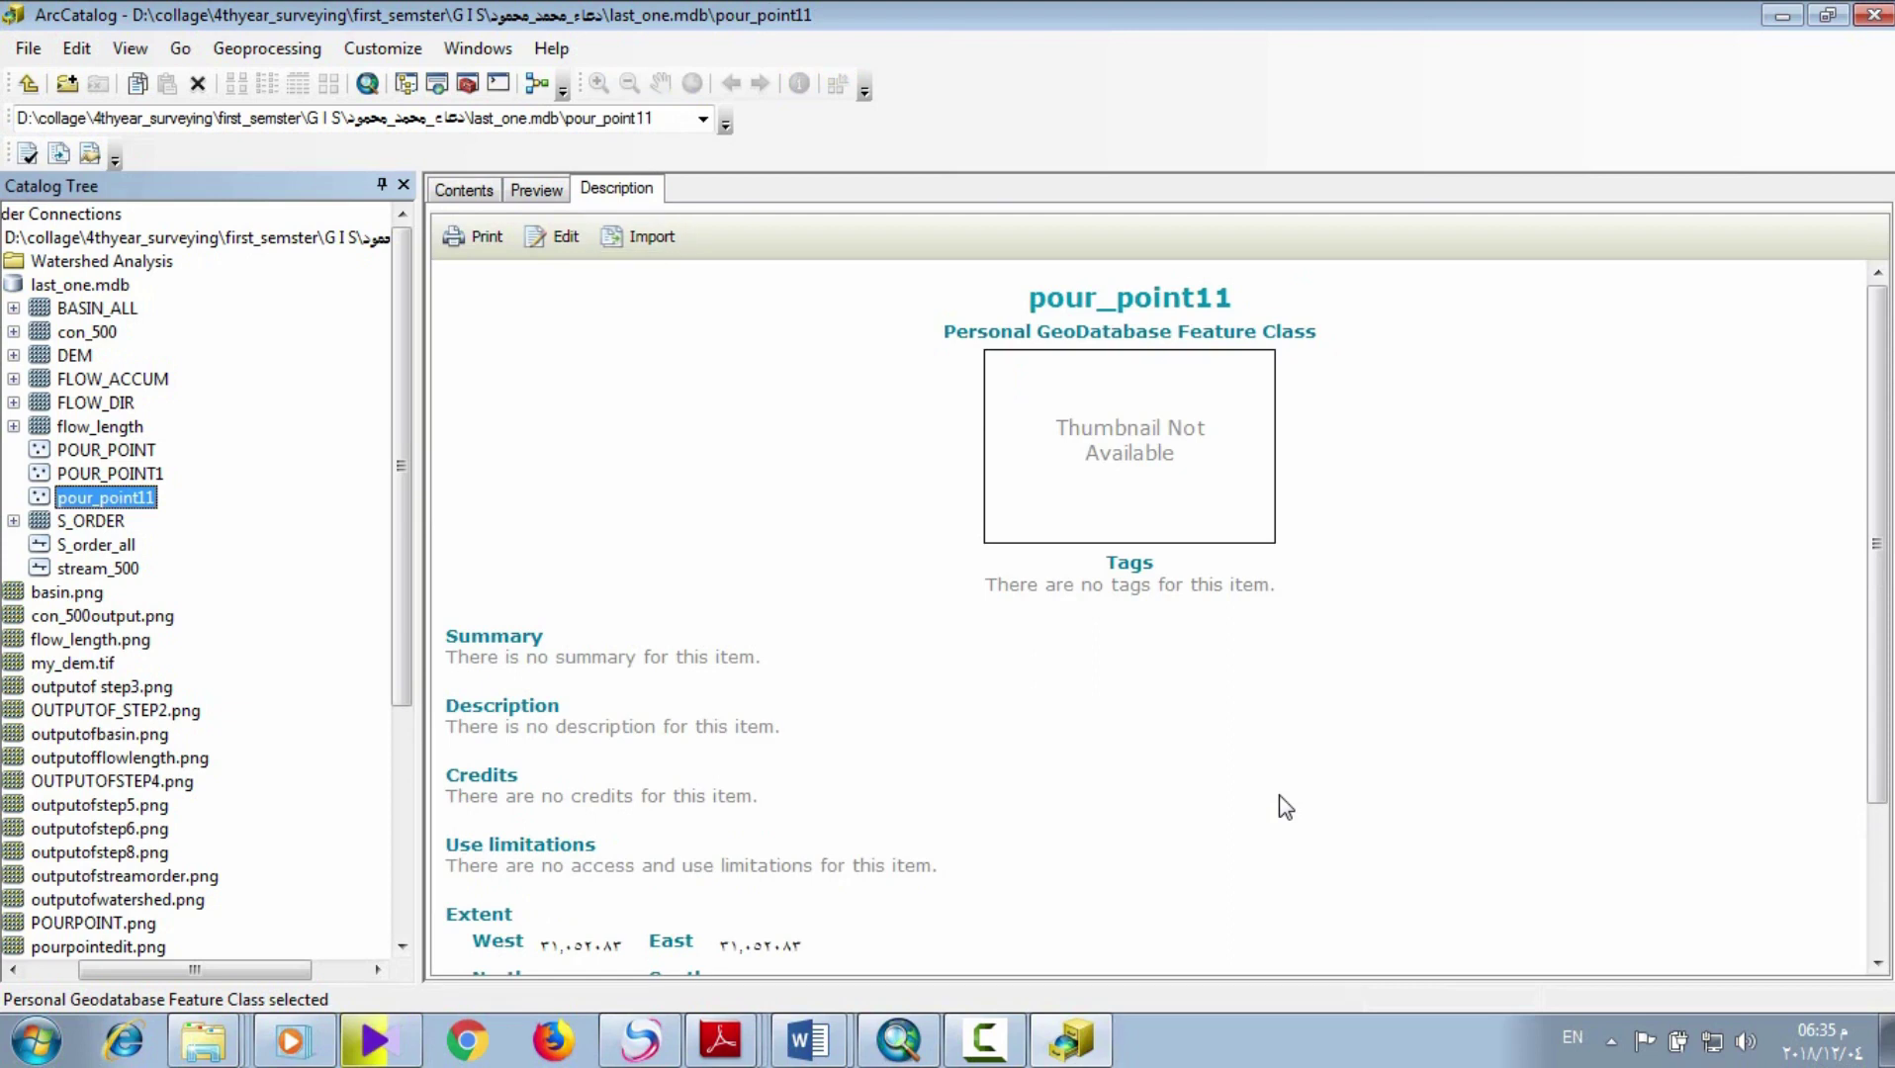
left_click(1285, 806)
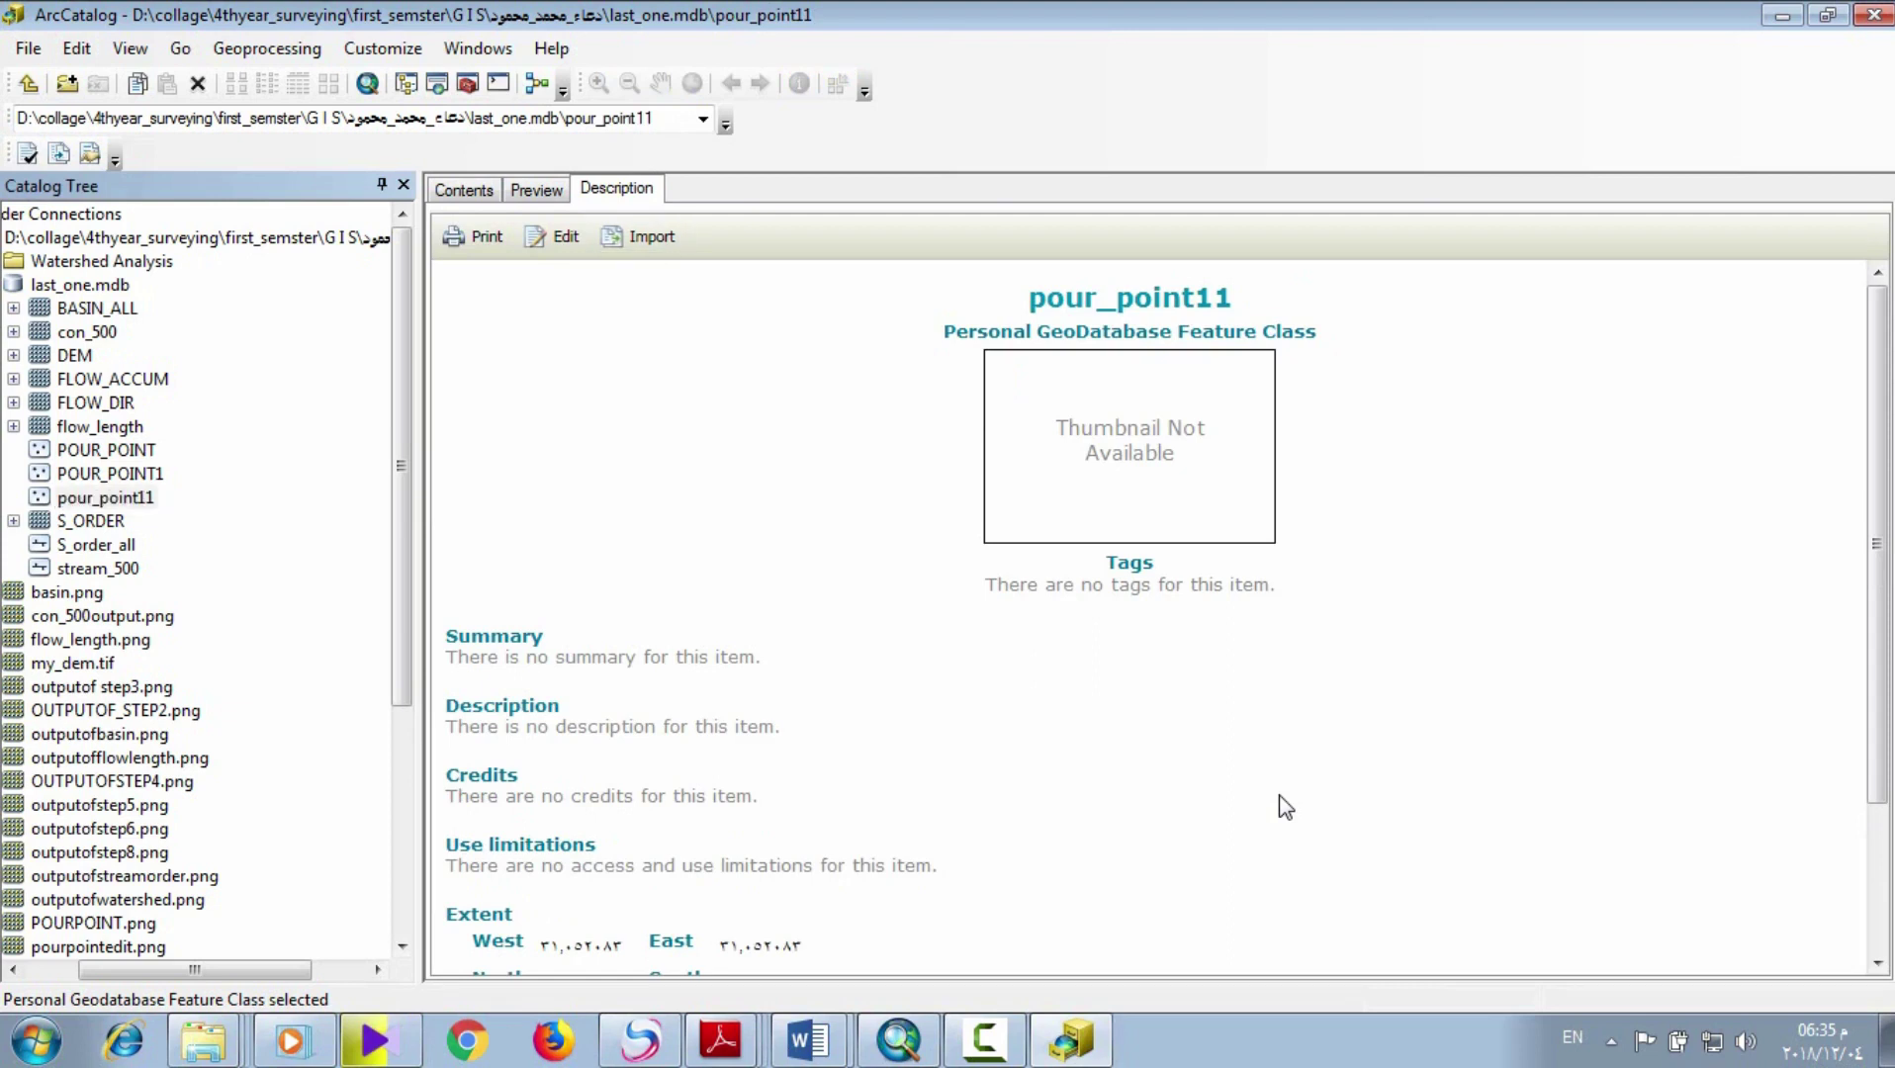
scroll(1285, 806, "down", 3)
scroll(1285, 807, "up", 3)
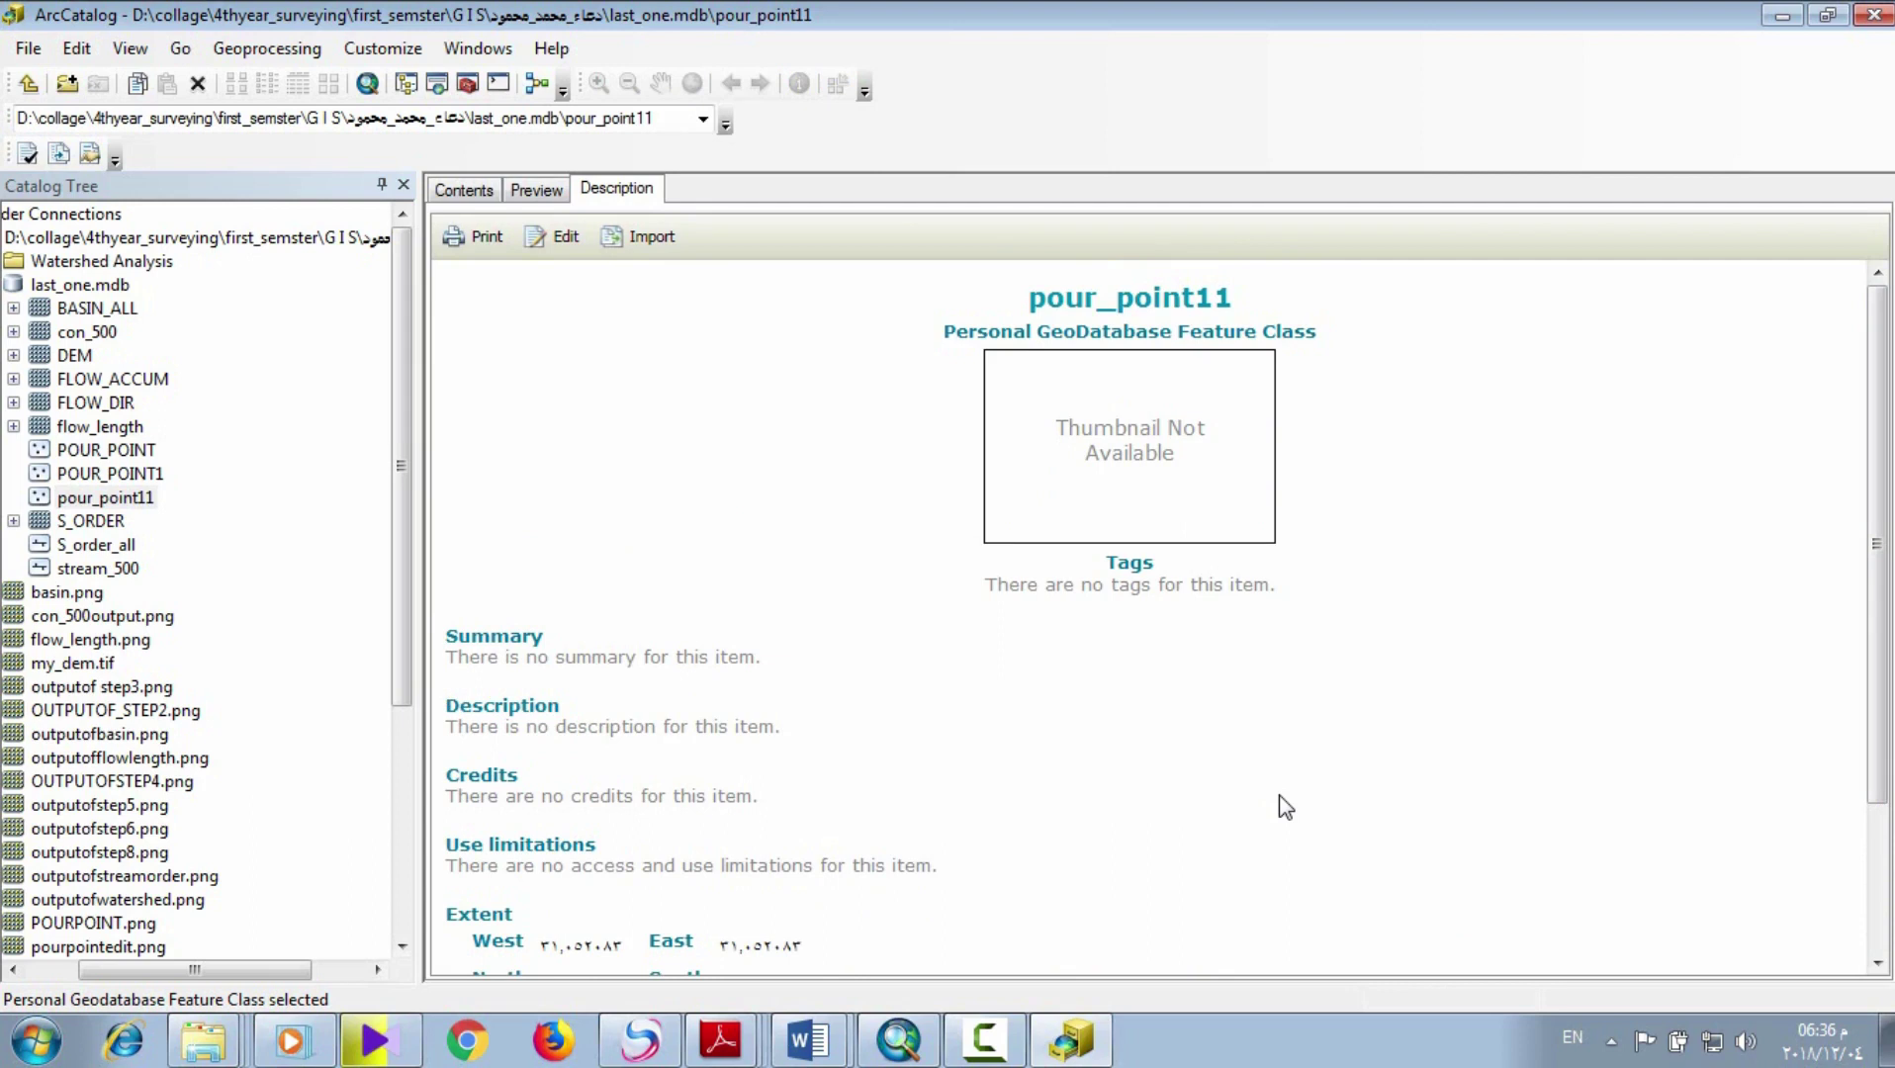
scroll(1285, 806, "down", 3)
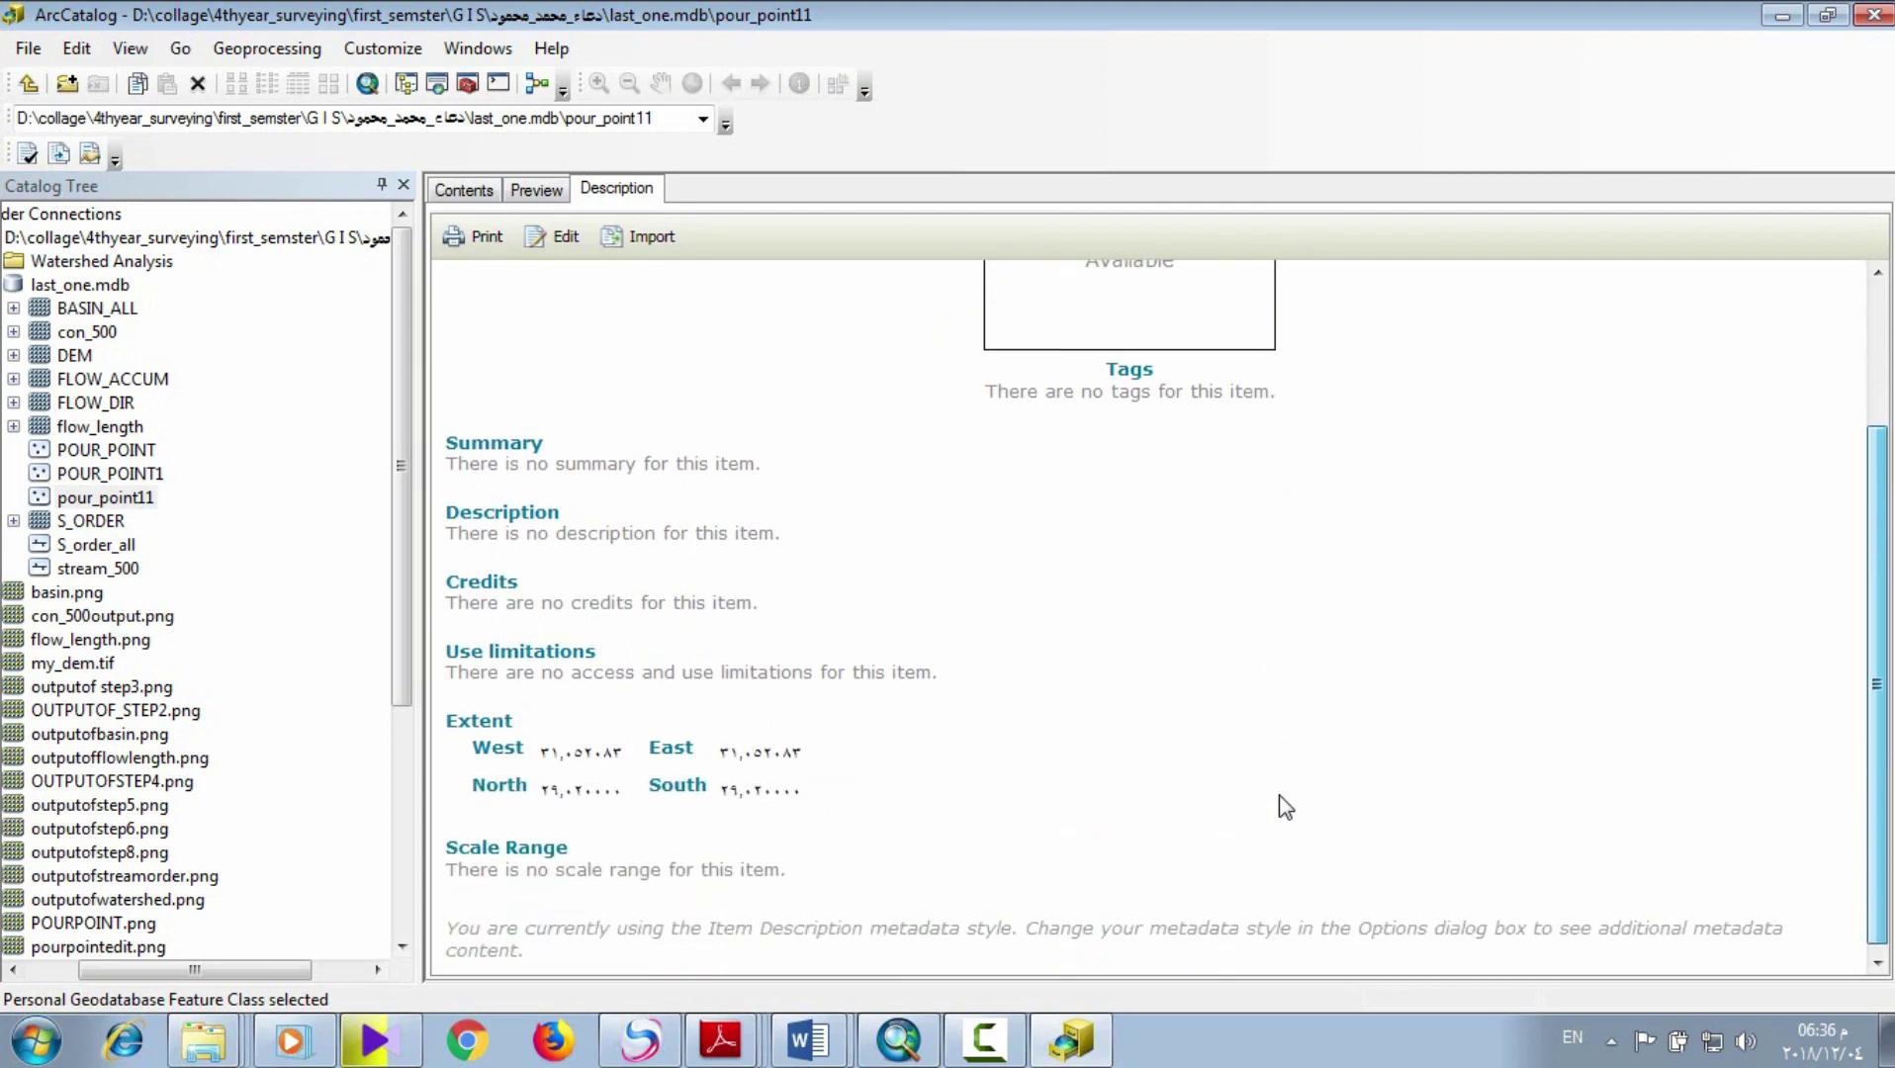